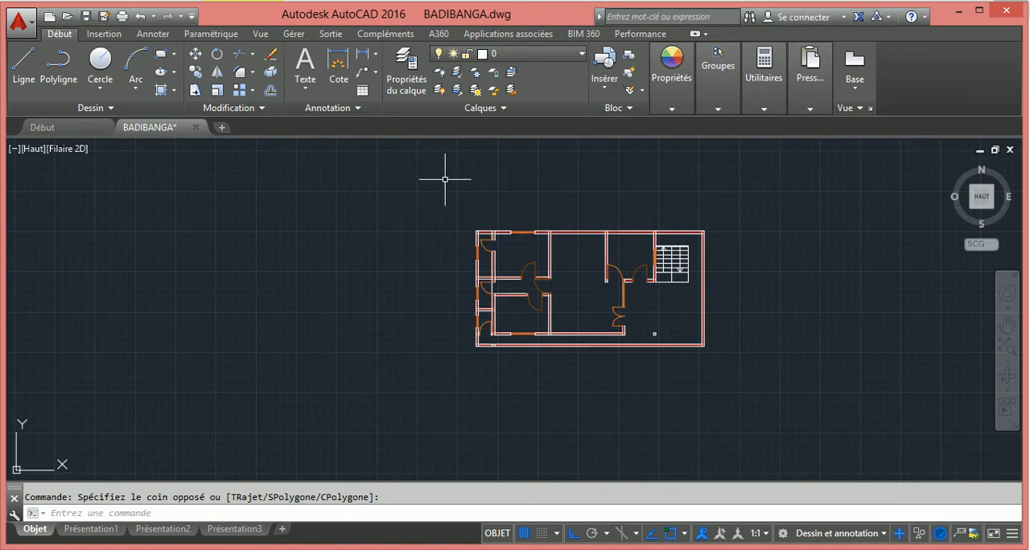
# Open the Présentation1 layout and dismiss its page setup manager without changing the page setup
pyautogui.scroll(2, 744, 221)
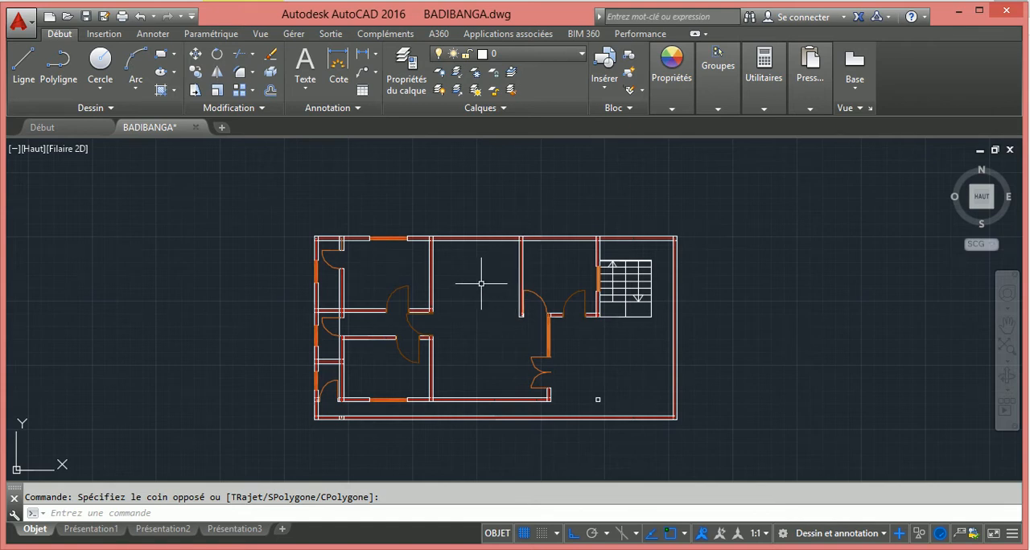
pyautogui.scroll(-2, 482, 277)
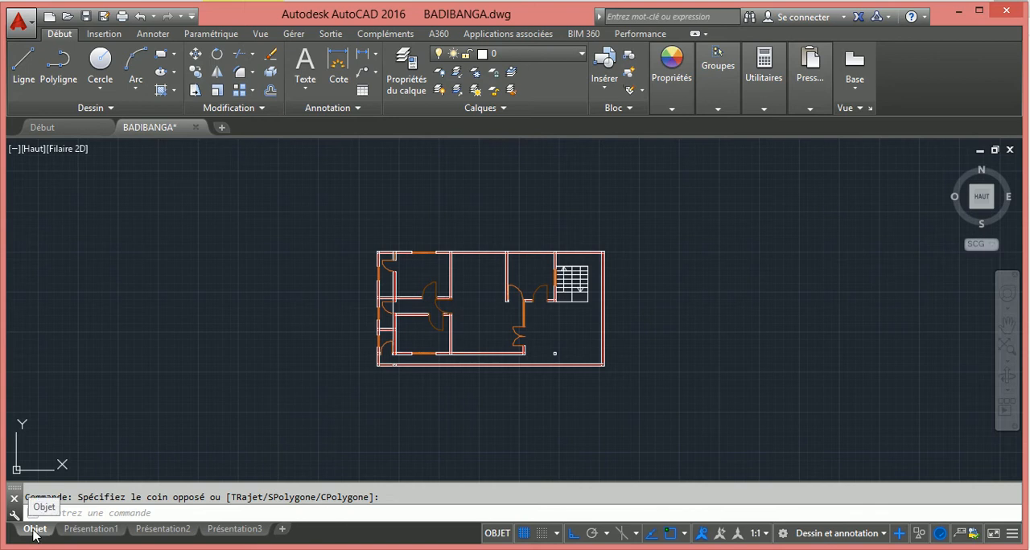
pyautogui.click(84, 530)
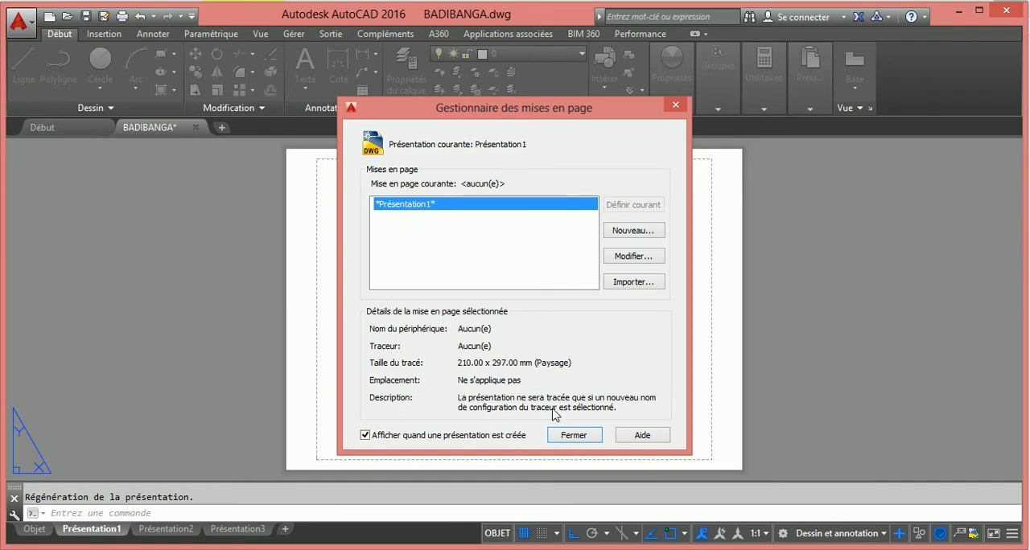
pyautogui.click(572, 437)
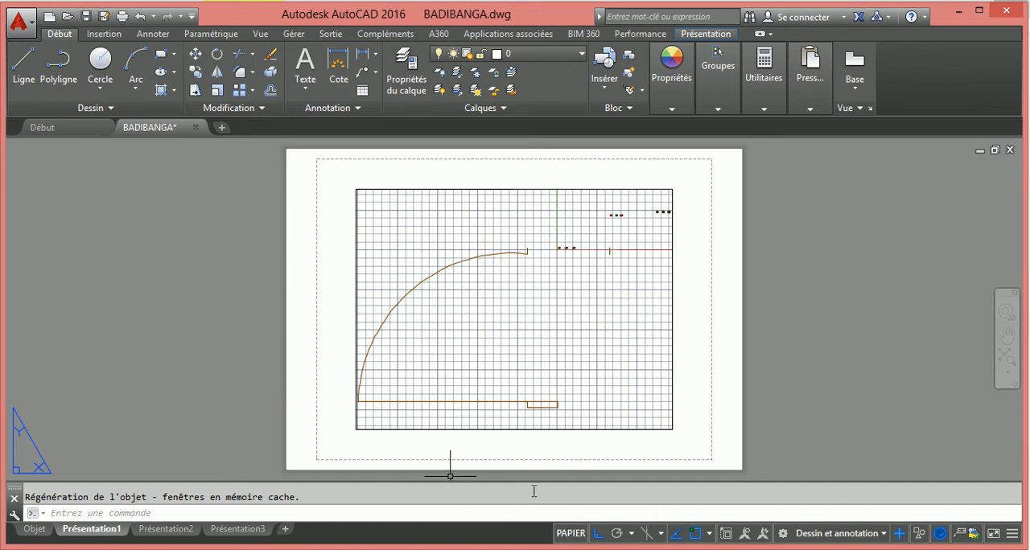
# Activate model space inside the layout viewport, frame the single floor plan centred in it, and return to paper space
pyautogui.click(570, 534)
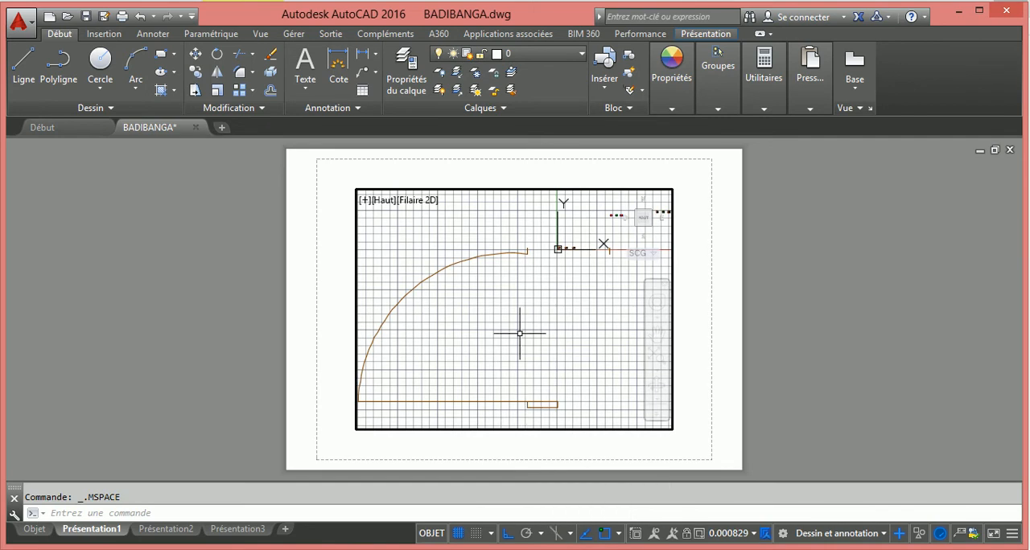
pyautogui.scroll(-5, 516, 295)
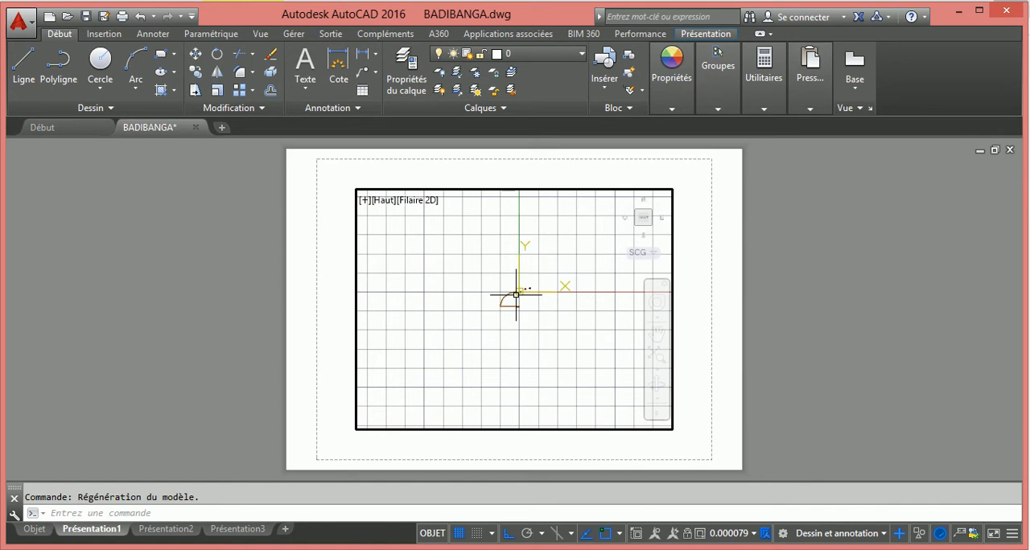
pyautogui.scroll(5, 515, 295)
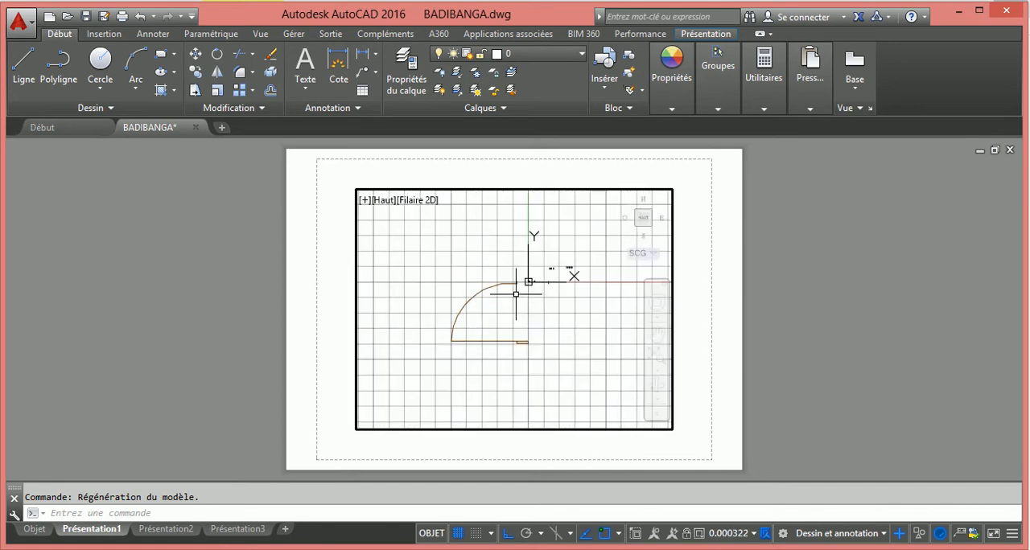
pyautogui.scroll(12, 535, 279)
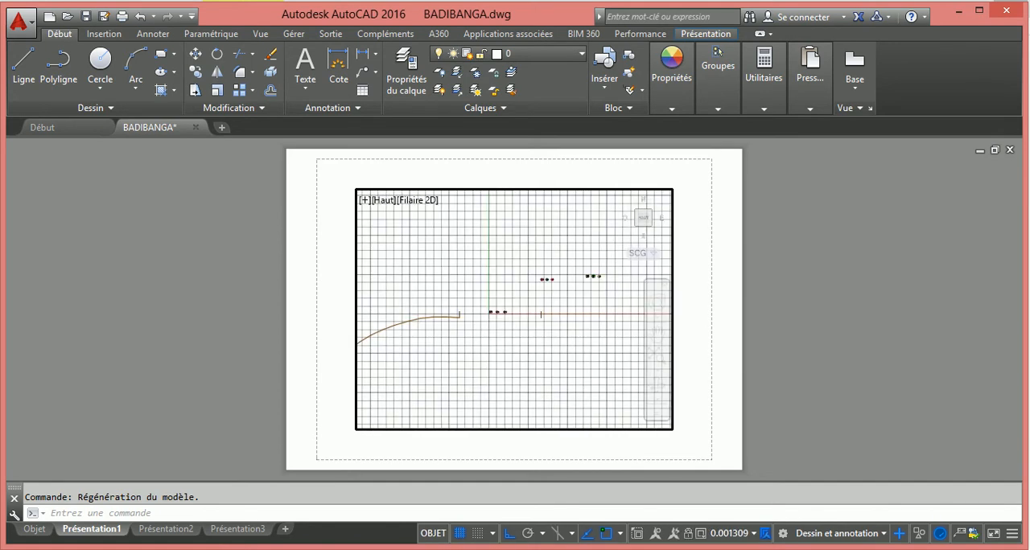
pyautogui.scroll(10, 395, 393)
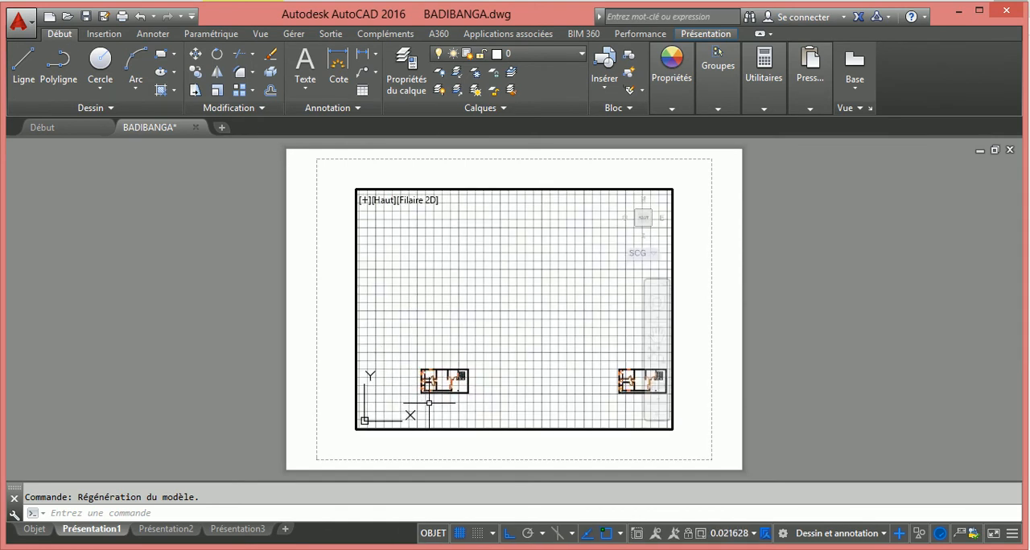
pyautogui.scroll(3, 426, 396)
pyautogui.scroll(6, 427, 396)
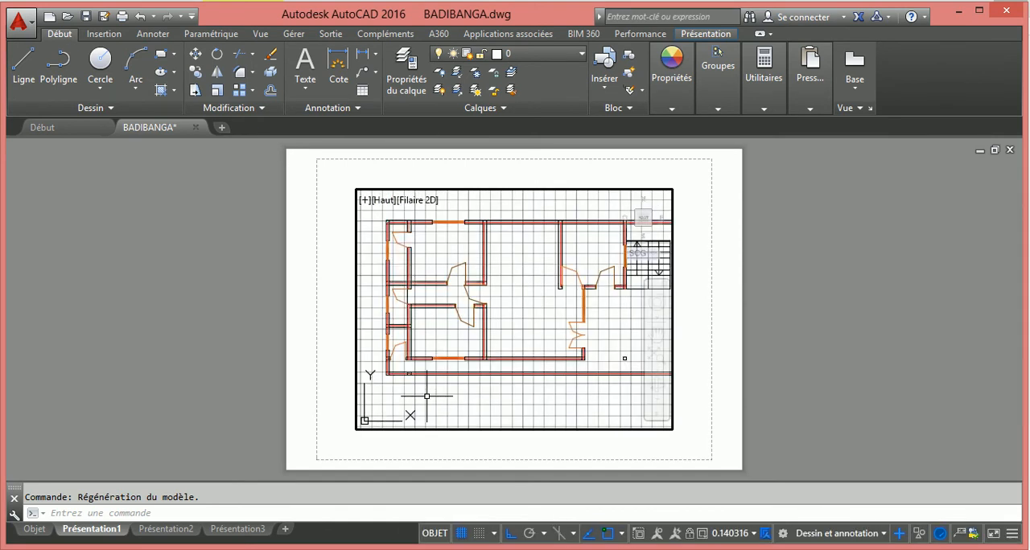
pyautogui.scroll(-4, 460, 332)
pyautogui.scroll(4, 485, 323)
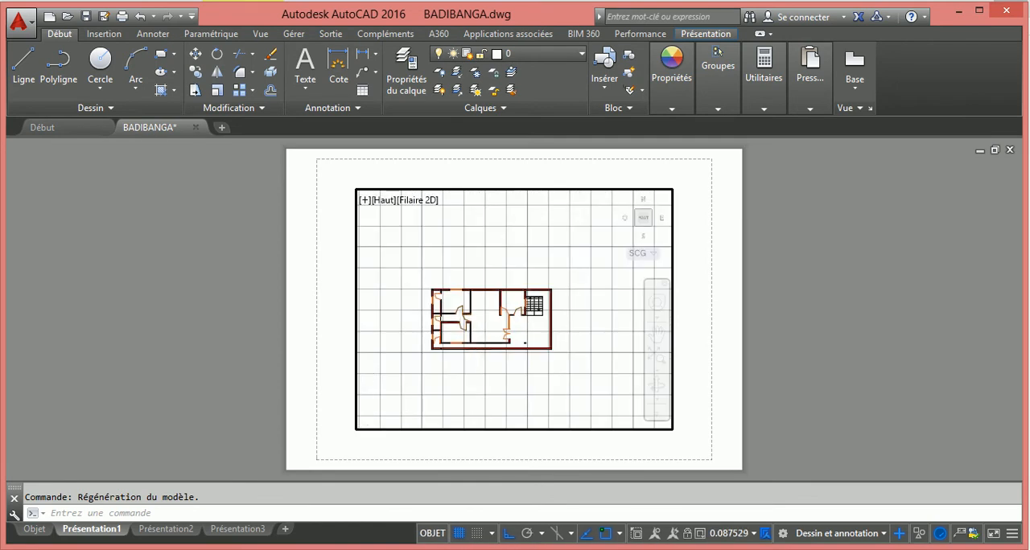
pyautogui.scroll(-6, 484, 317)
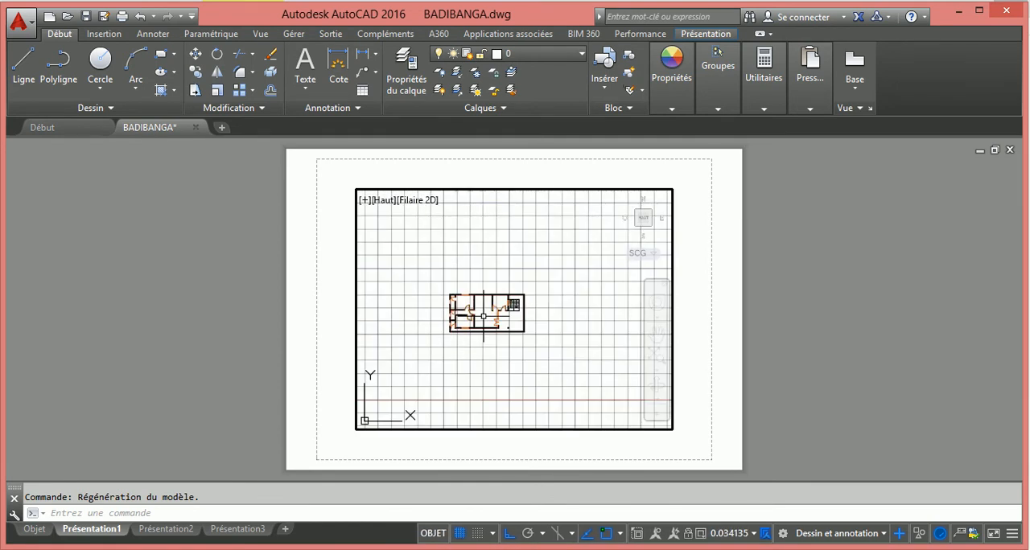
pyautogui.scroll(4, 447, 302)
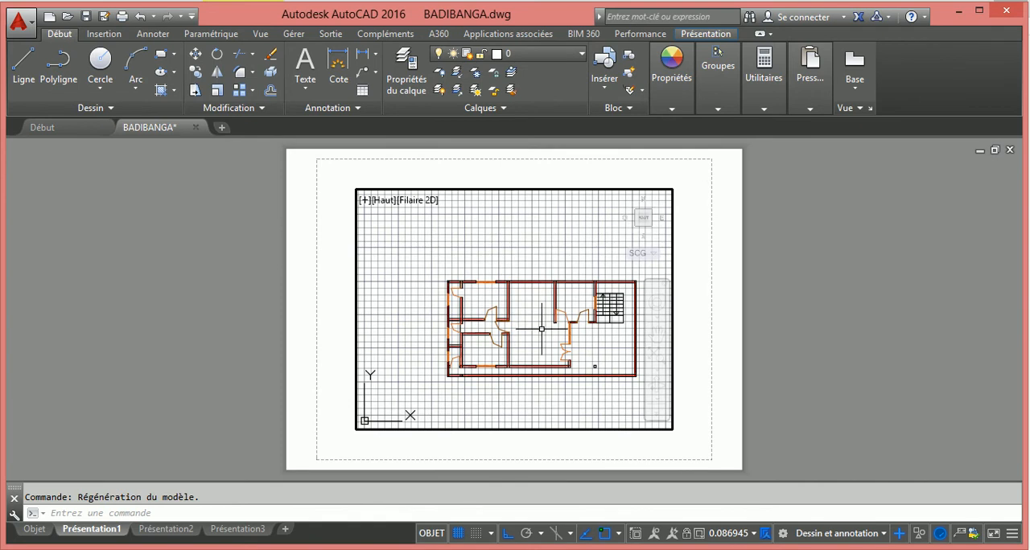
pyautogui.moveTo(542, 329); pyautogui.dragTo(501, 312, button='middle')
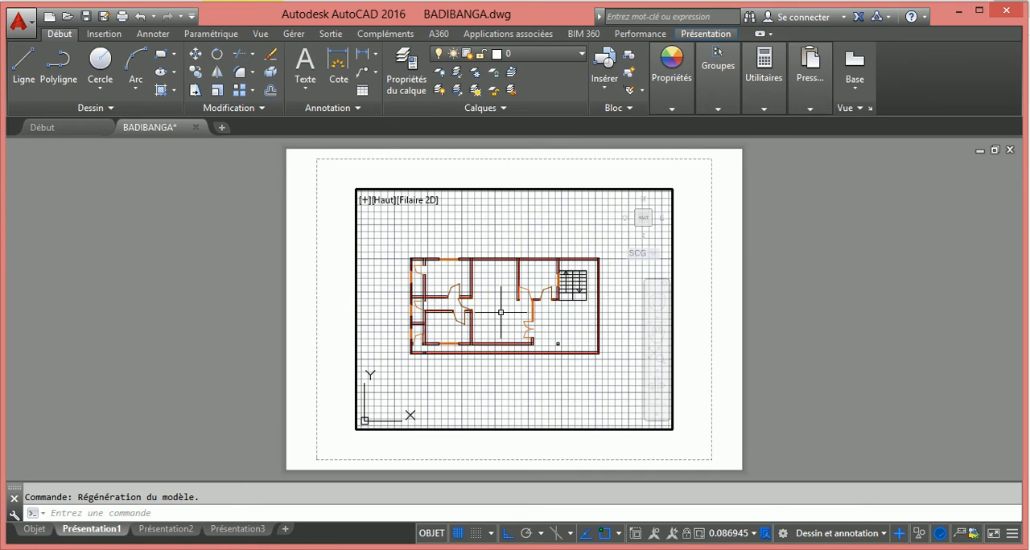
pyautogui.click(430, 534)
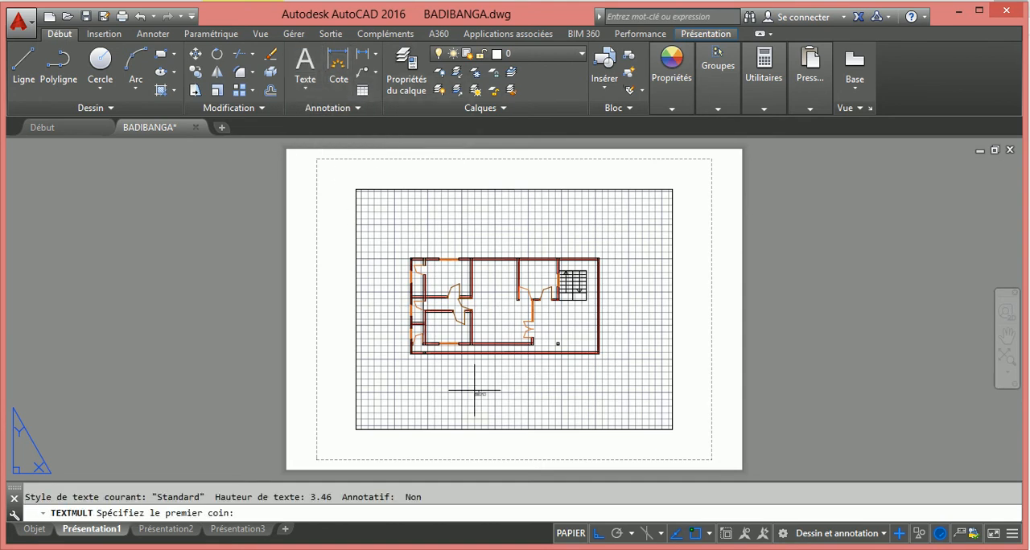
# Place a multiline text box below the plan near the viewport's lower-right corner and enter R.D.C as its first line
pyautogui.click(553, 390)
pyautogui.click(672, 429)
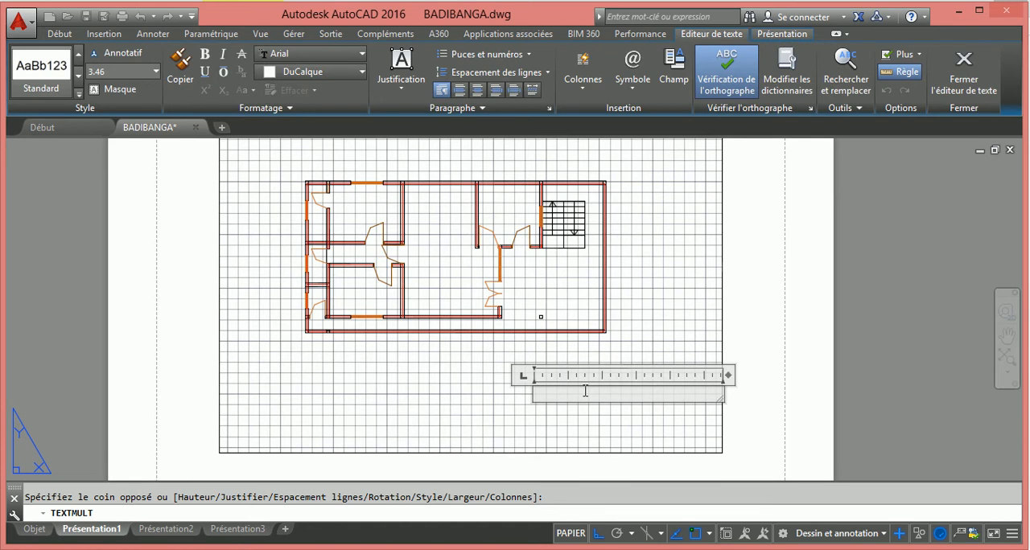
pyautogui.write('RD')
pyautogui.press('BackSpace')
pyautogui.write('.D.C')
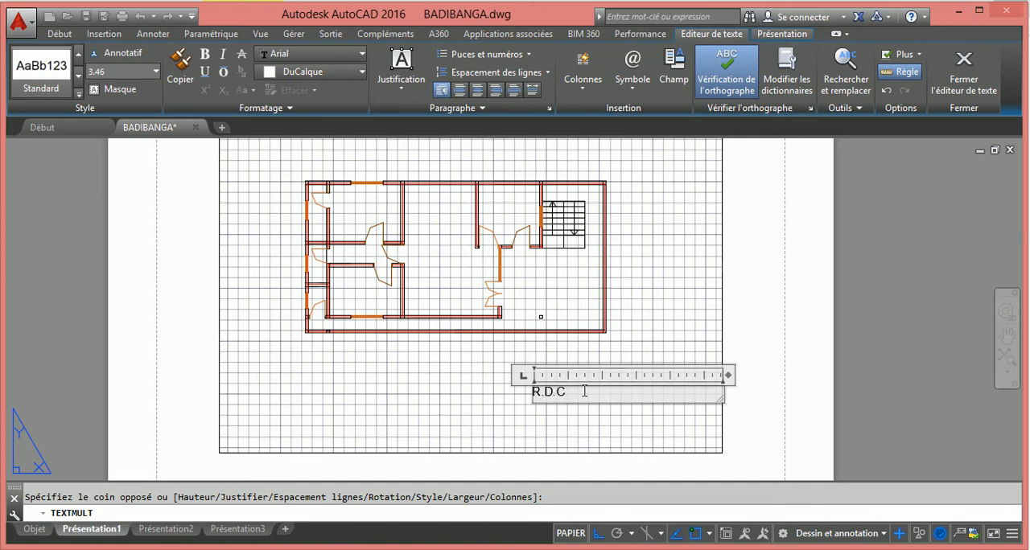
pyautogui.press('Return')
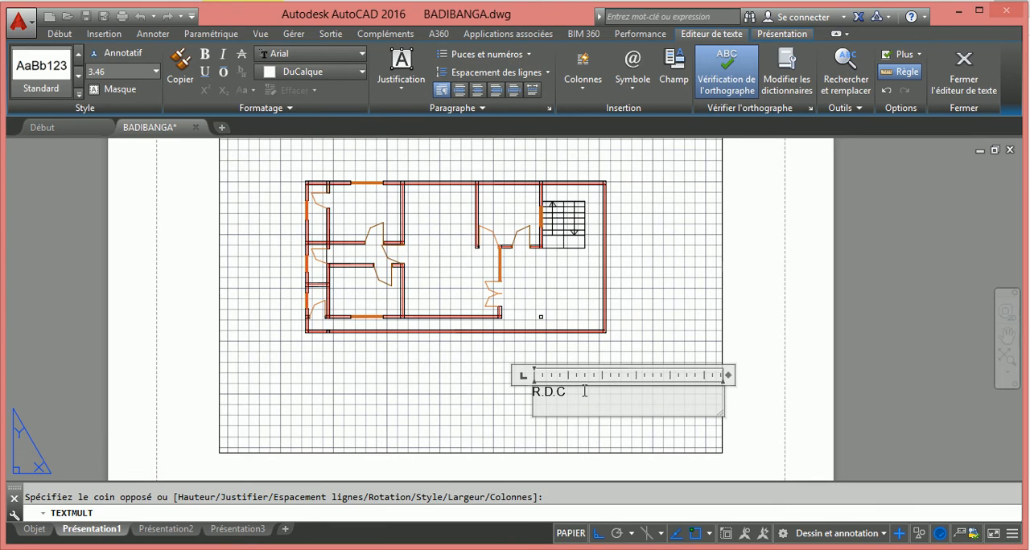
# Add a name as the second line of the multiline text and INEDITE as the third line
pyautogui.write('JACO')
pyautogui.press('Return')
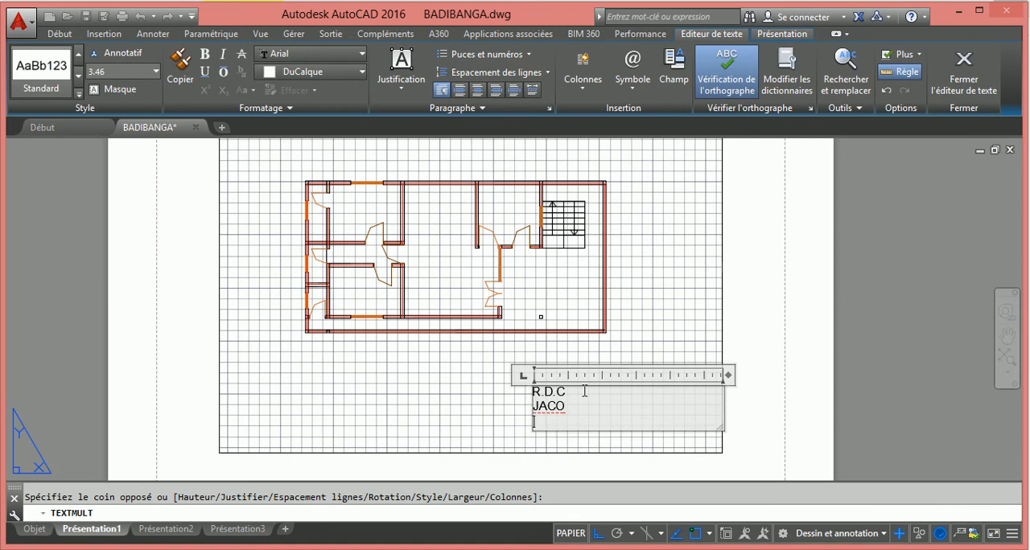
pyautogui.write('INI')
pyautogui.write('D')
pyautogui.write('ITE')
pyautogui.press('Left')
pyautogui.press('Left')
pyautogui.press('Left')
pyautogui.press('BackSpace')
pyautogui.press('BackSpace')
pyautogui.write('NE')
pyautogui.press('Right')
pyautogui.press('Right')
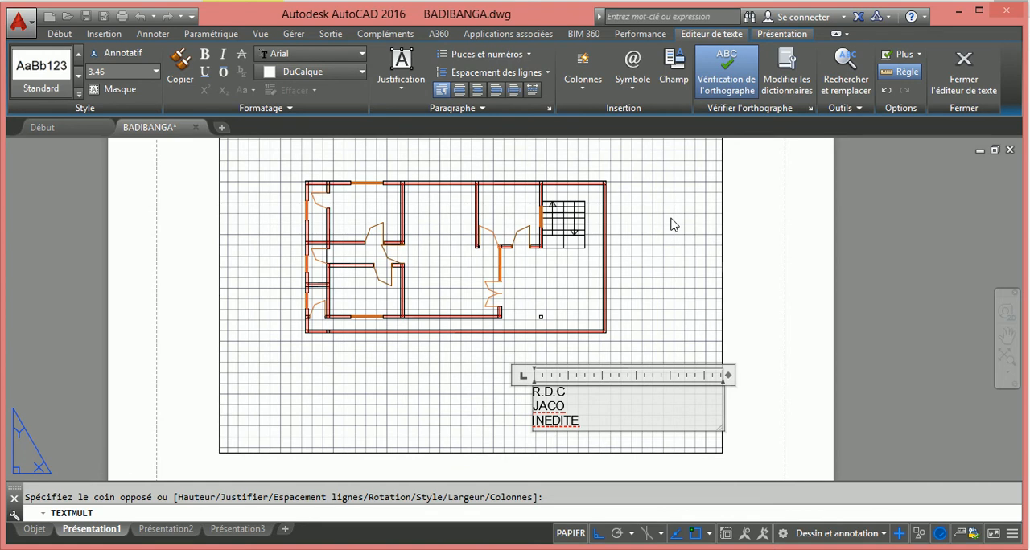
# Extend the text box to a height of about 25, colour all three text lines red (Rouge), and finish editing
pyautogui.moveTo(557, 431); pyautogui.dragTo(557, 455)
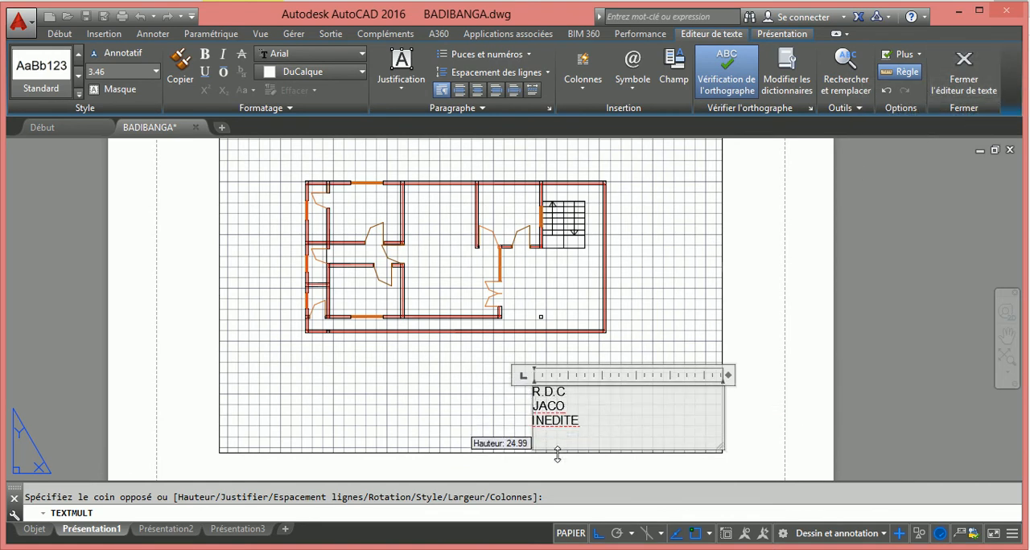
pyautogui.moveTo(583, 421); pyautogui.dragTo(529, 391)
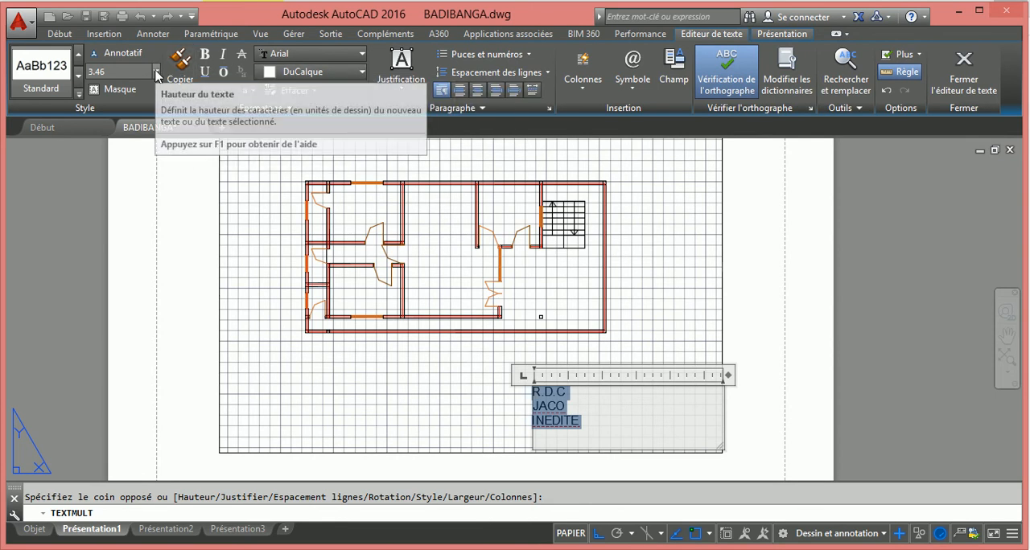
pyautogui.click(287, 75)
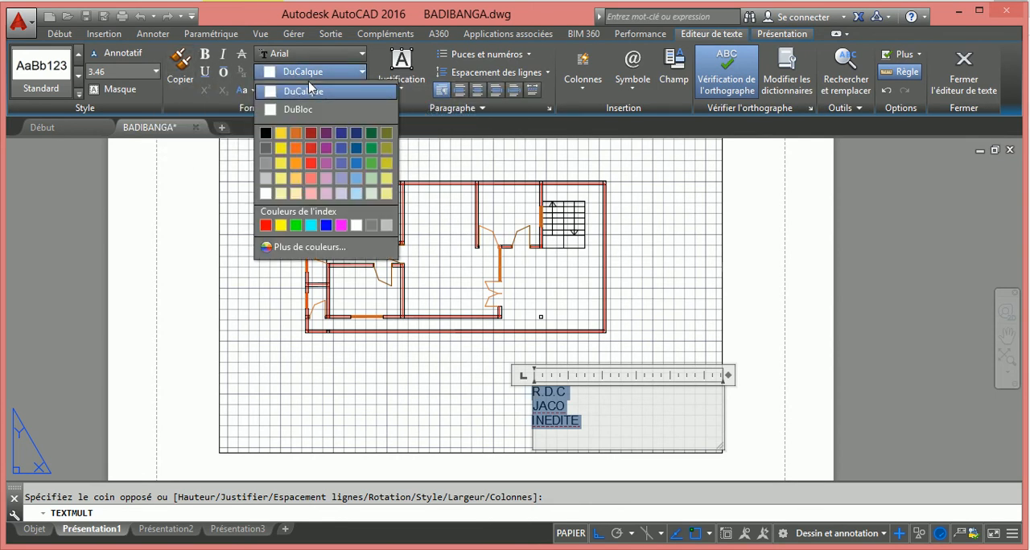
pyautogui.click(266, 226)
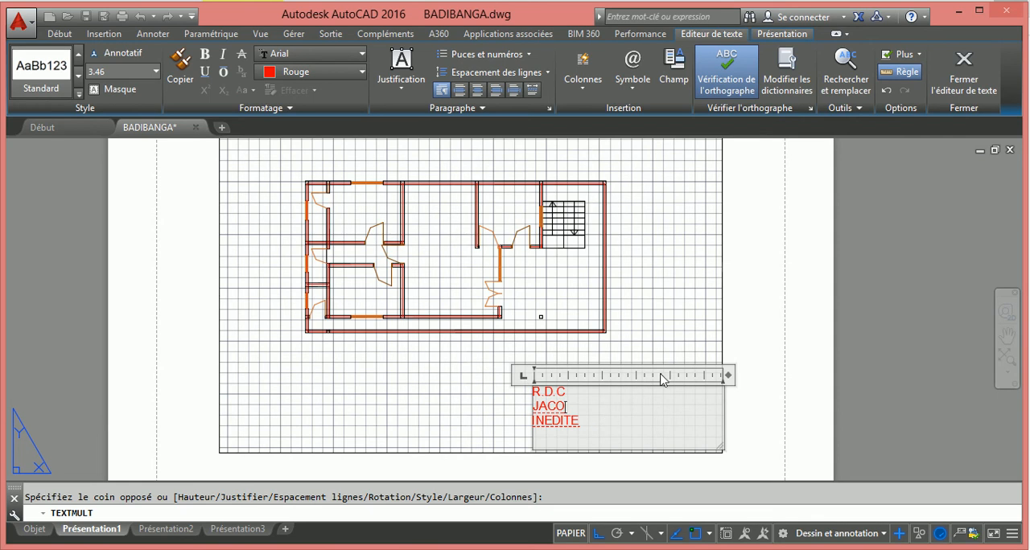
pyautogui.click(967, 72)
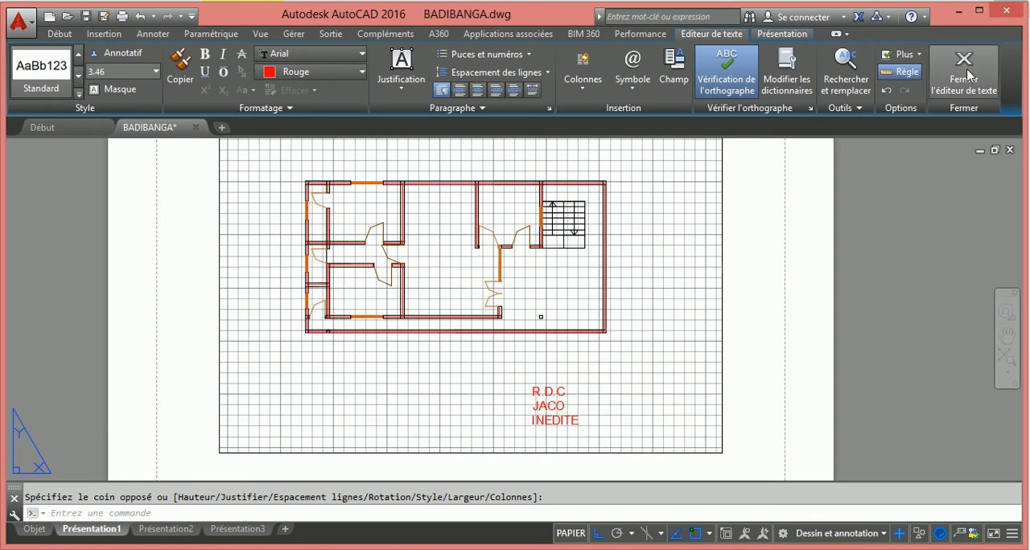
# Move the red text block right along the same level into the viewport's lower-right corner
pyautogui.click(534, 379)
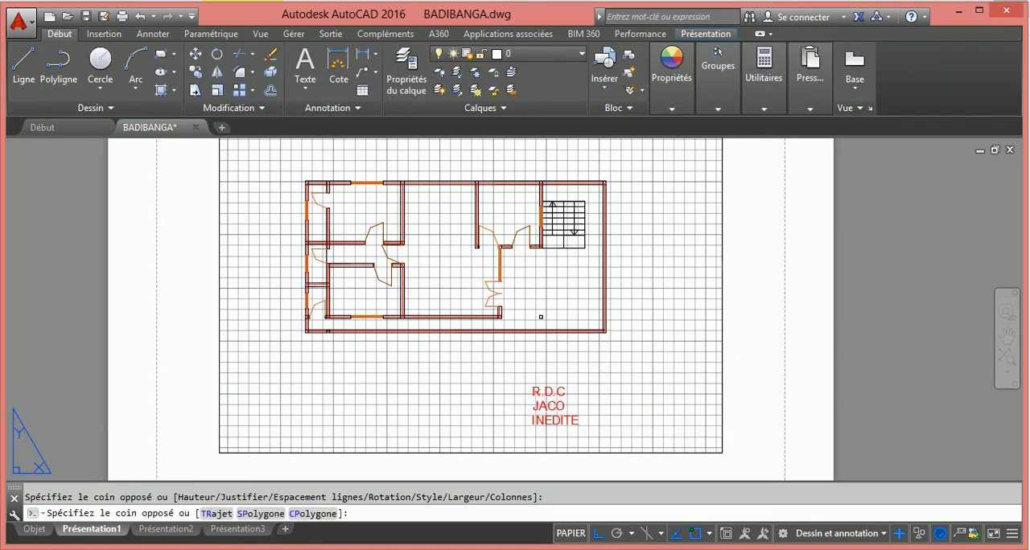
pyautogui.click(535, 390)
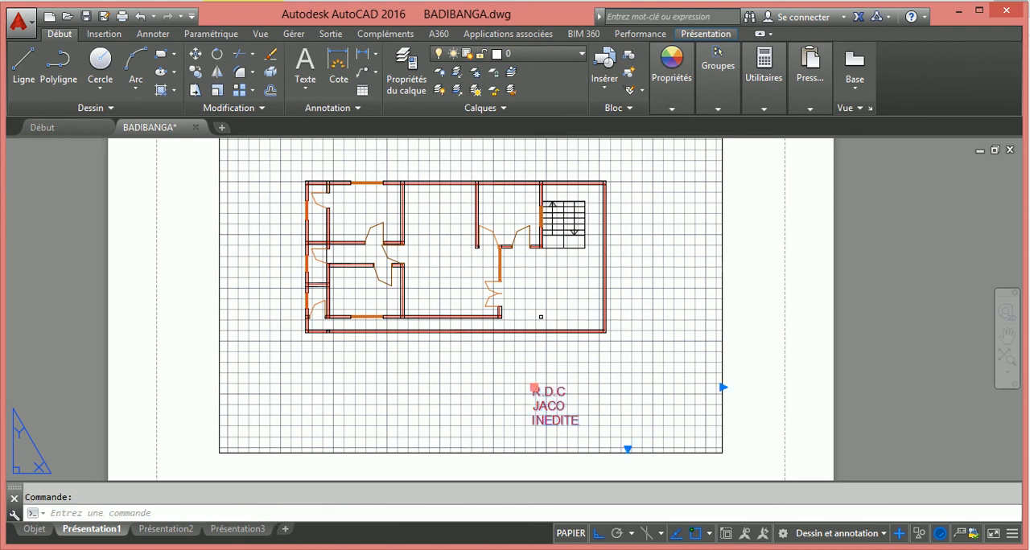
pyautogui.click(534, 387)
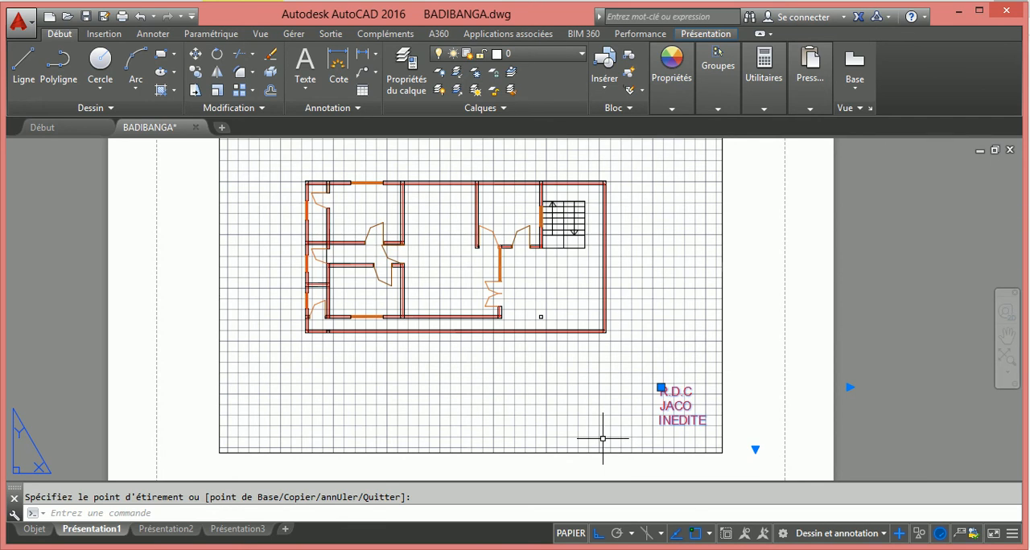
# Stretch the viewport frame's left edge outward by about 14.7, towards the paper's printable margin
pyautogui.scroll(-5, 591, 344)
pyautogui.scroll(3, 535, 240)
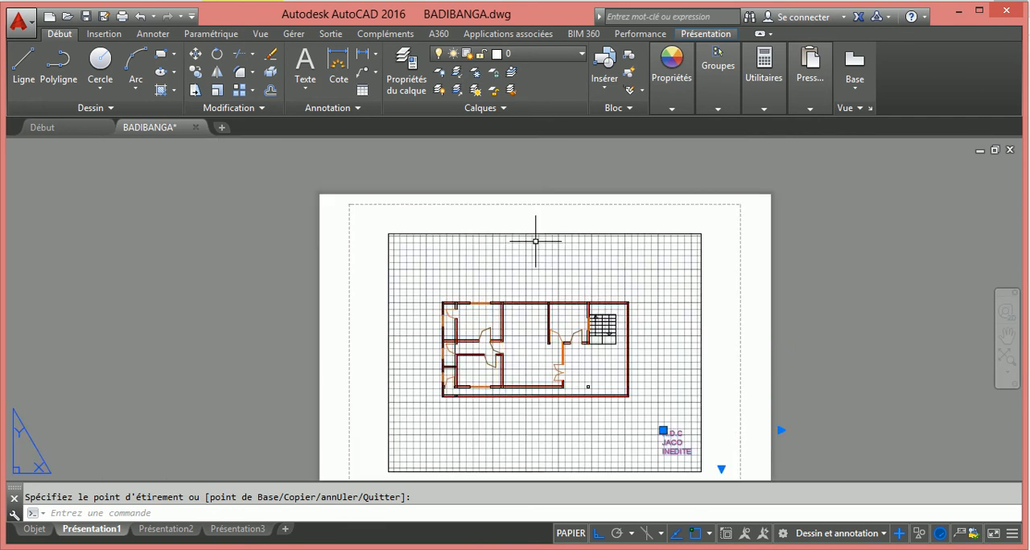
pyautogui.scroll(-3, 535, 241)
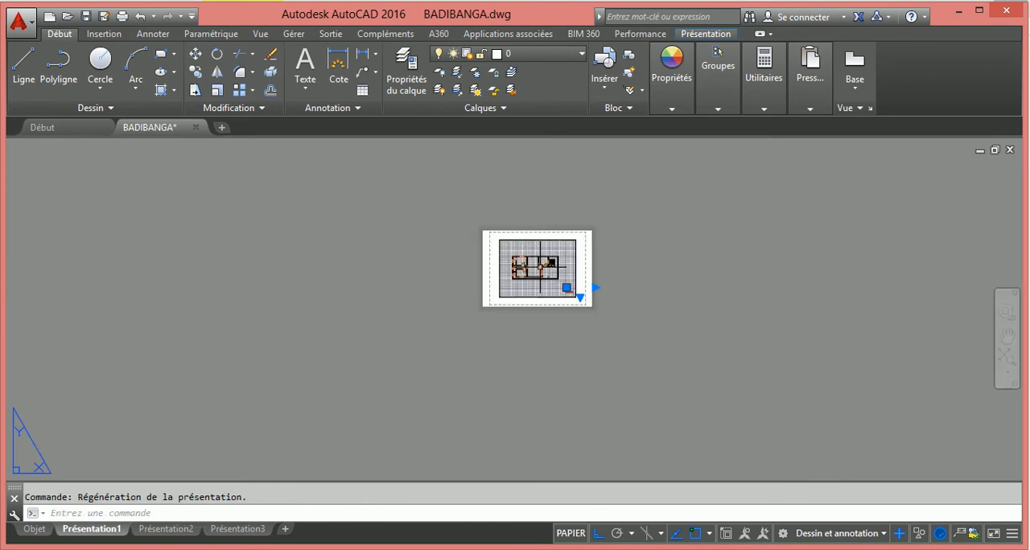
pyautogui.scroll(2, 540, 268)
pyautogui.scroll(5, 553, 289)
pyautogui.scroll(-6, 533, 266)
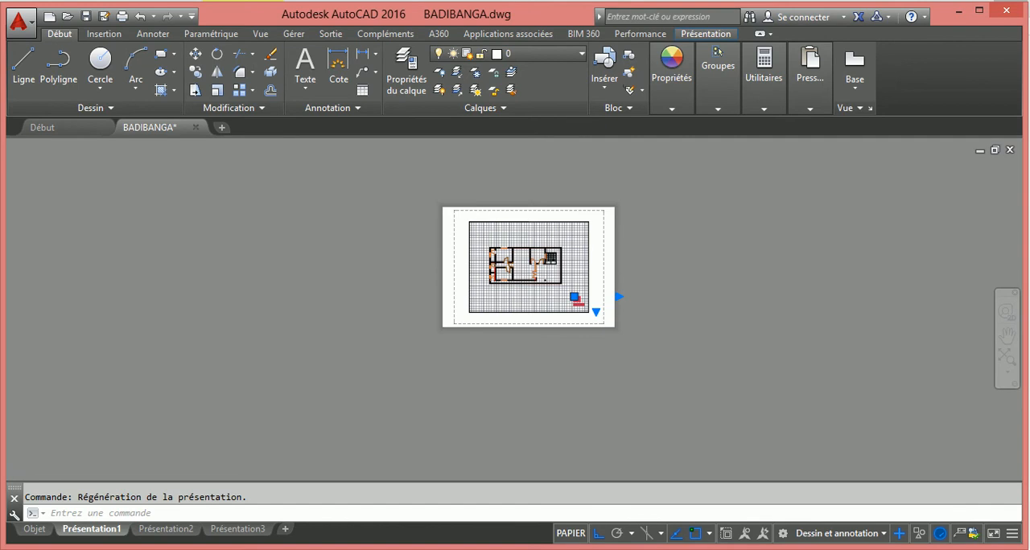
pyautogui.scroll(4, 491, 217)
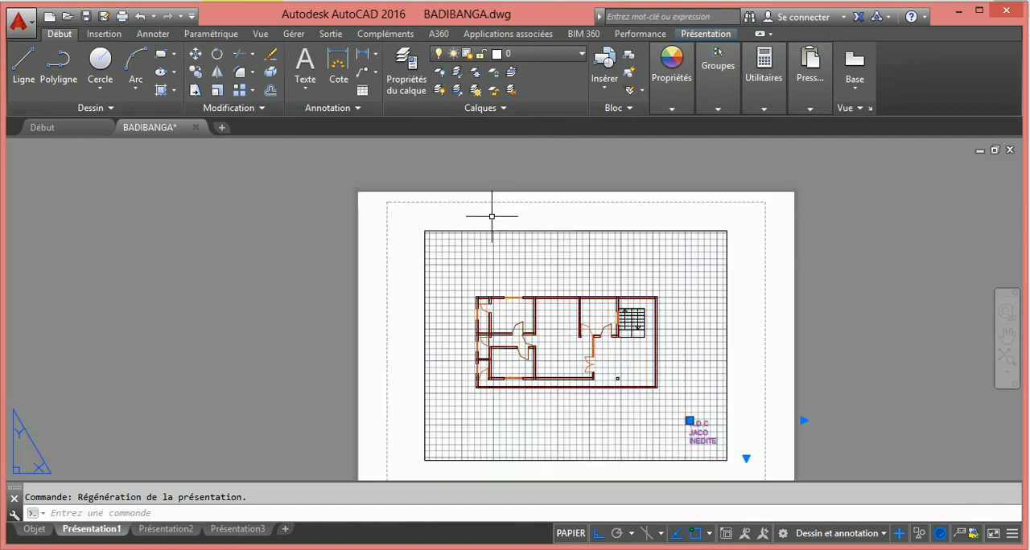
pyautogui.click(423, 280)
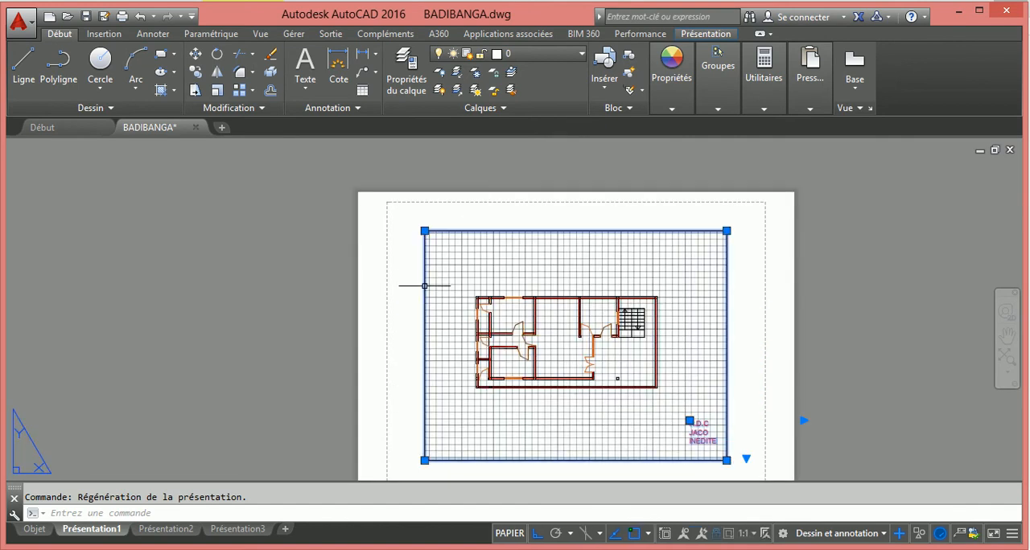
pyautogui.click(425, 231)
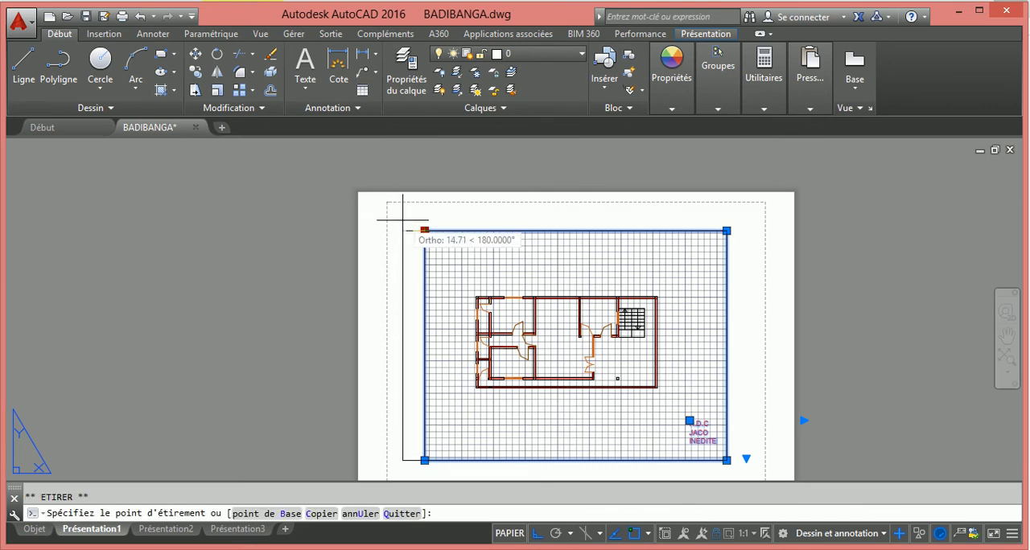
pyautogui.click(403, 219)
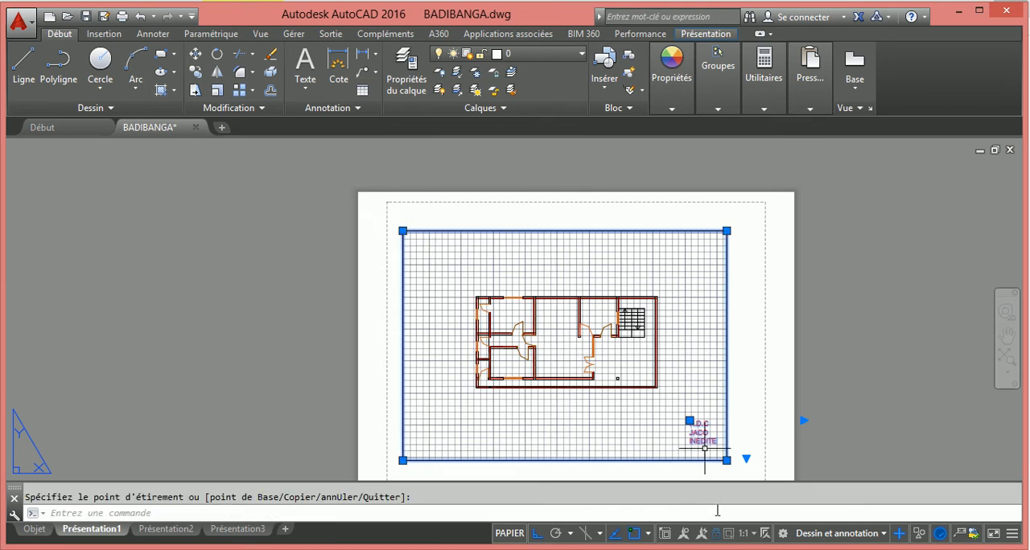
# Stretch the viewport frame's top edge upward and its right edge outward, towards the paper's printable margin
pyautogui.click(726, 231)
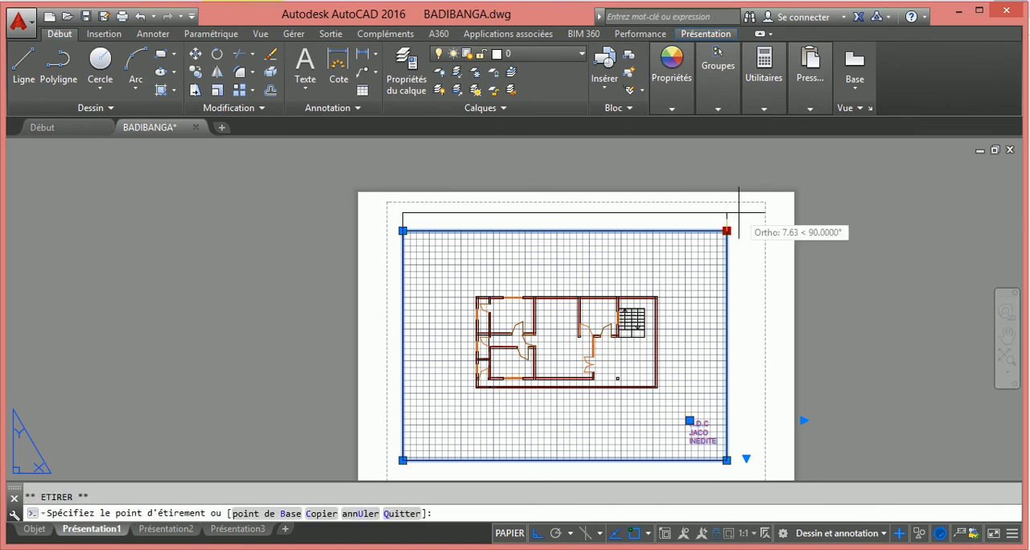
pyautogui.click(726, 212)
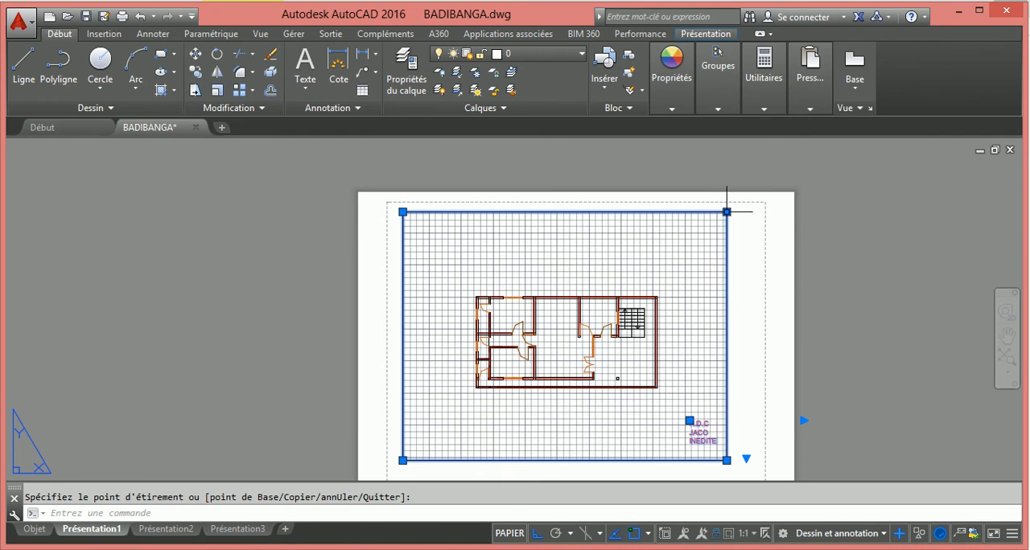
pyautogui.click(732, 209)
pyautogui.click(728, 208)
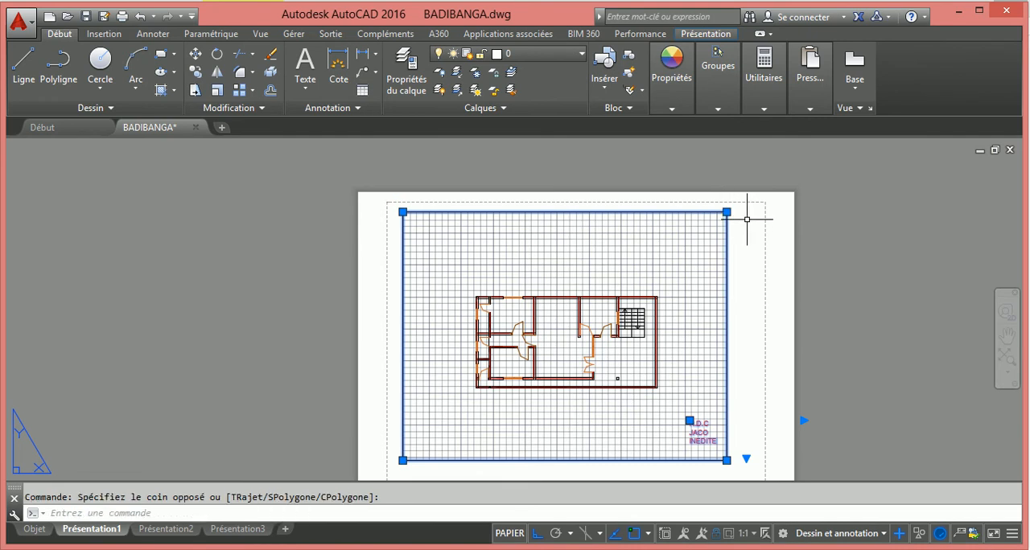
pyautogui.click(726, 212)
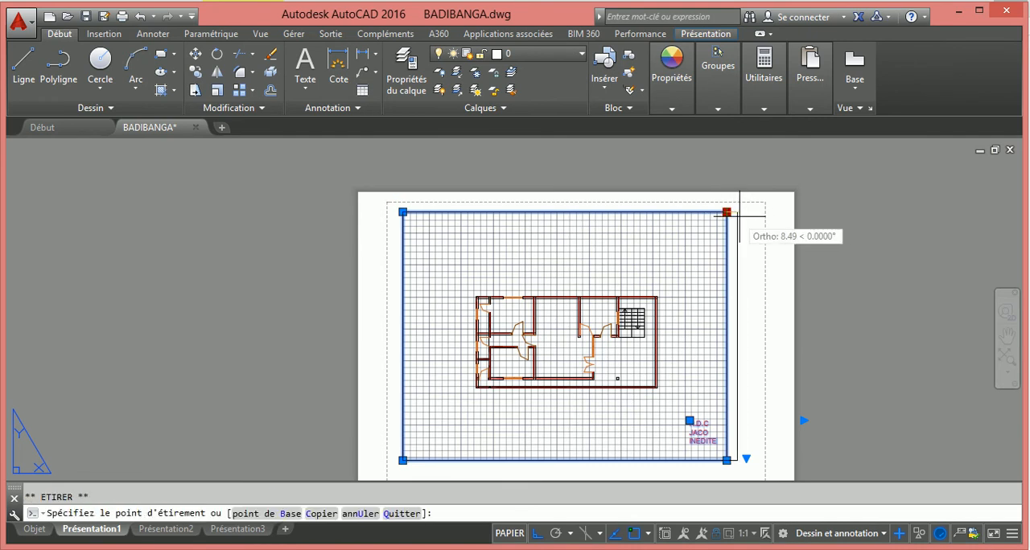
pyautogui.click(743, 214)
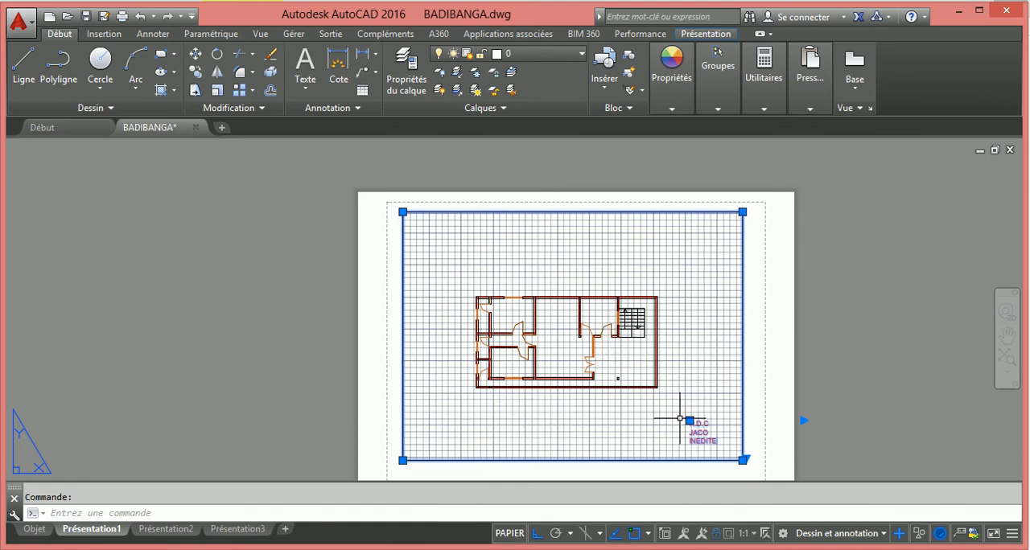
pyautogui.press('Escape')
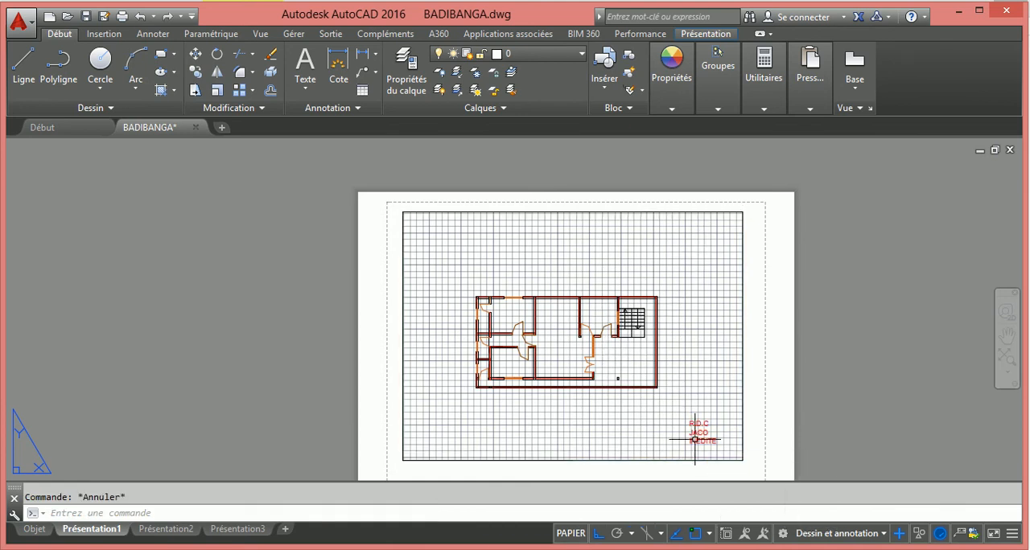
pyautogui.scroll(2, 735, 450)
pyautogui.scroll(3, 734, 449)
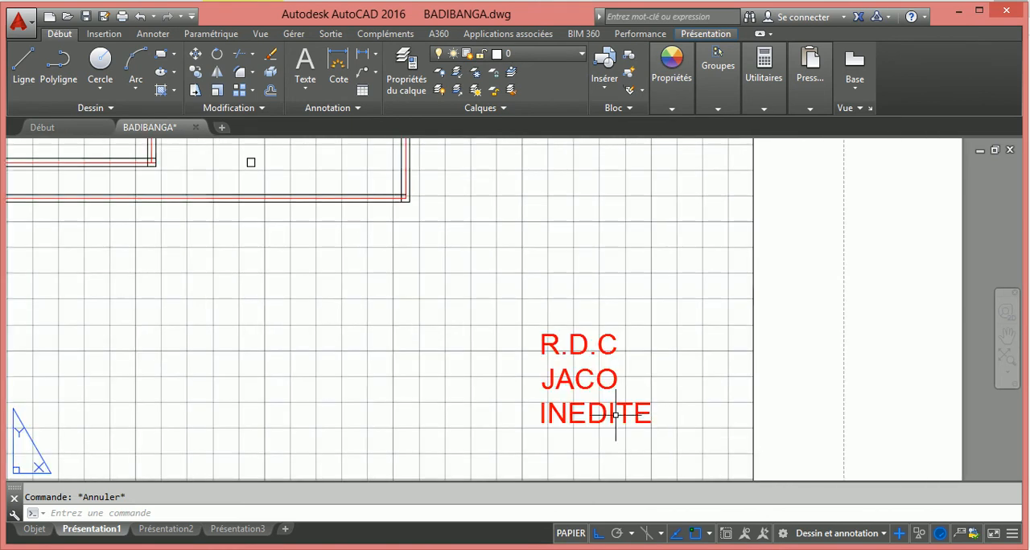
pyautogui.click(568, 349)
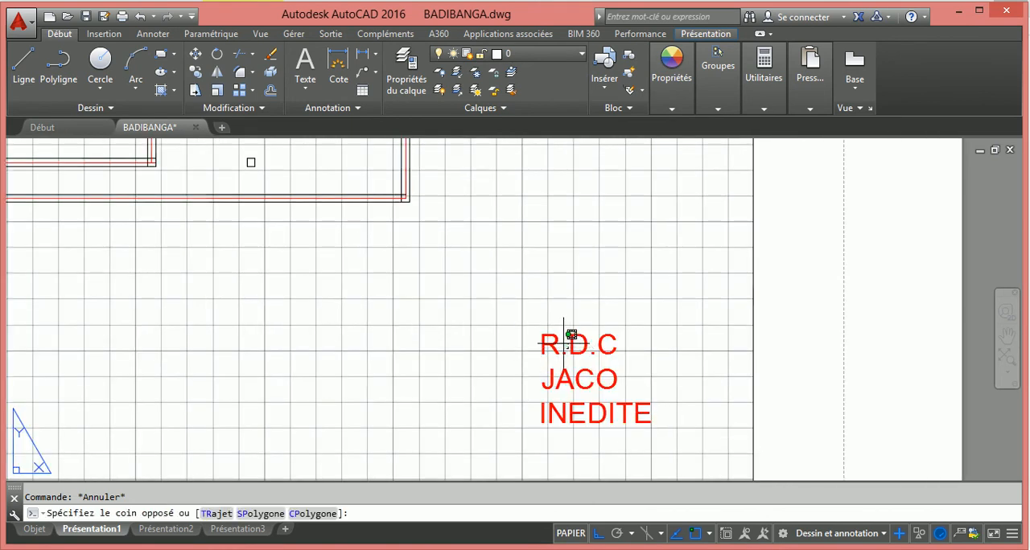
pyautogui.click(574, 343)
pyautogui.click(577, 344)
pyautogui.scroll(-3, 576, 343)
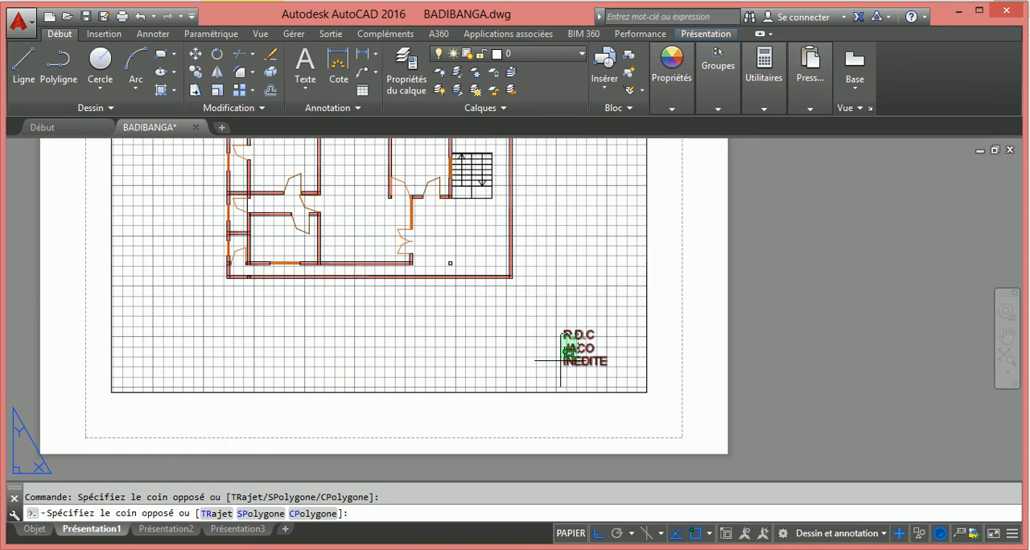
pyautogui.click(569, 346)
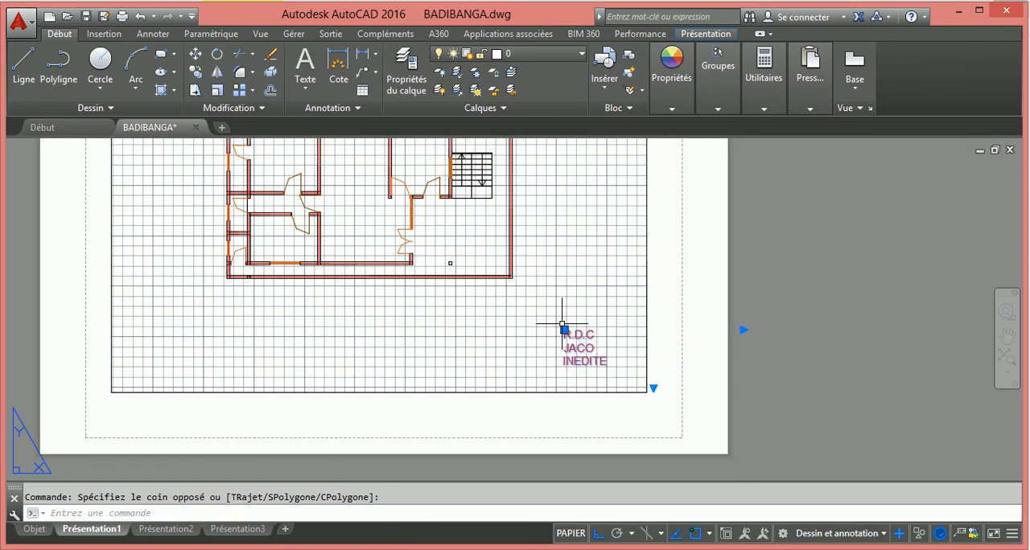
pyautogui.click(564, 330)
pyautogui.press('Escape')
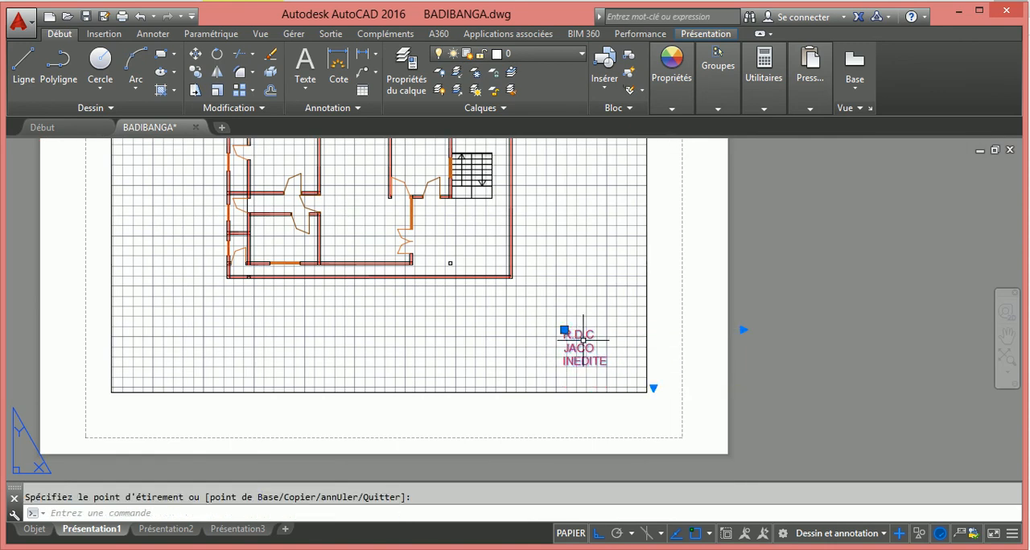
pyautogui.press('Escape')
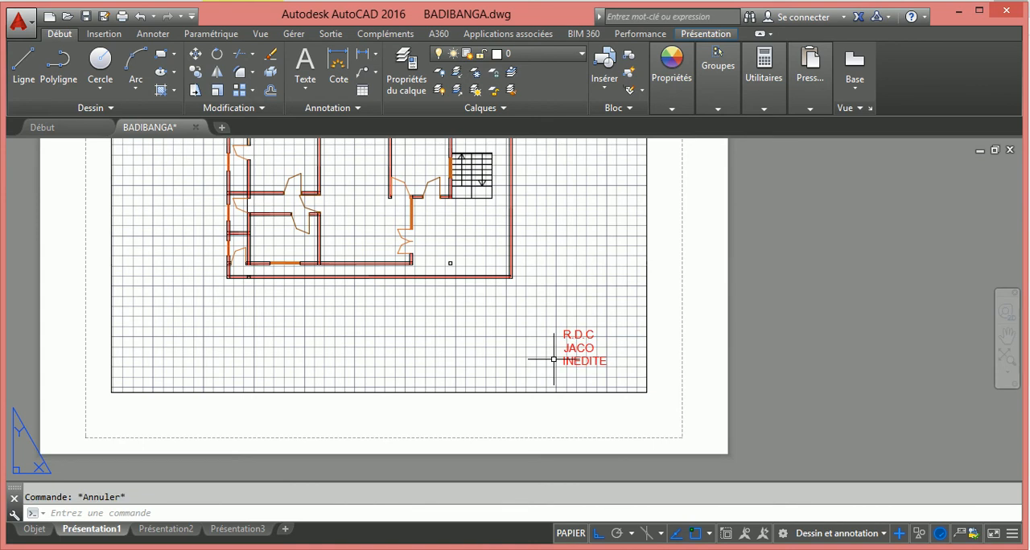
# Start plotting Présentation1 with the DWG To PDF.pc3 plotter and the ISO A4 (297.00 x 210.00 mm) paper format
pyautogui.scroll(-2, 553, 359)
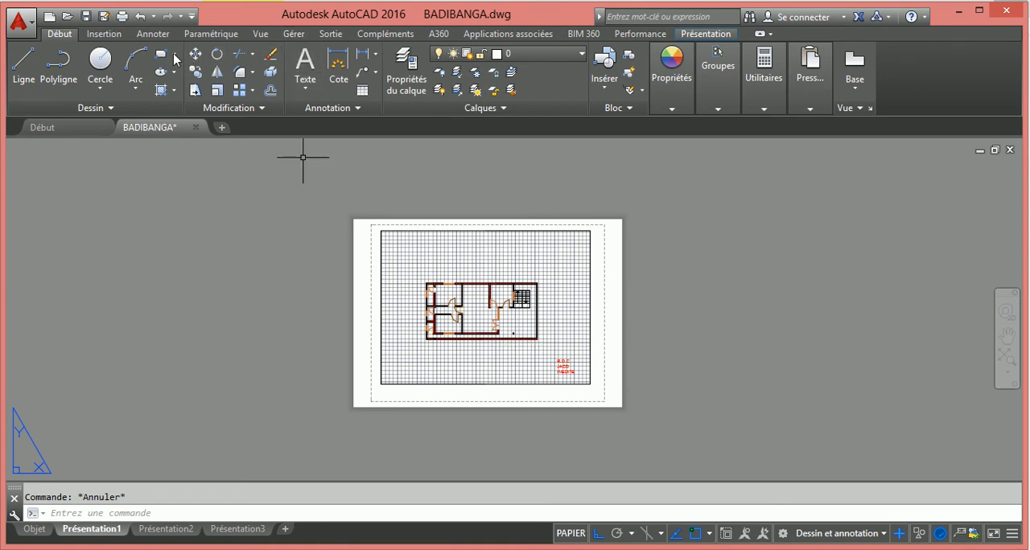
pyautogui.click(119, 19)
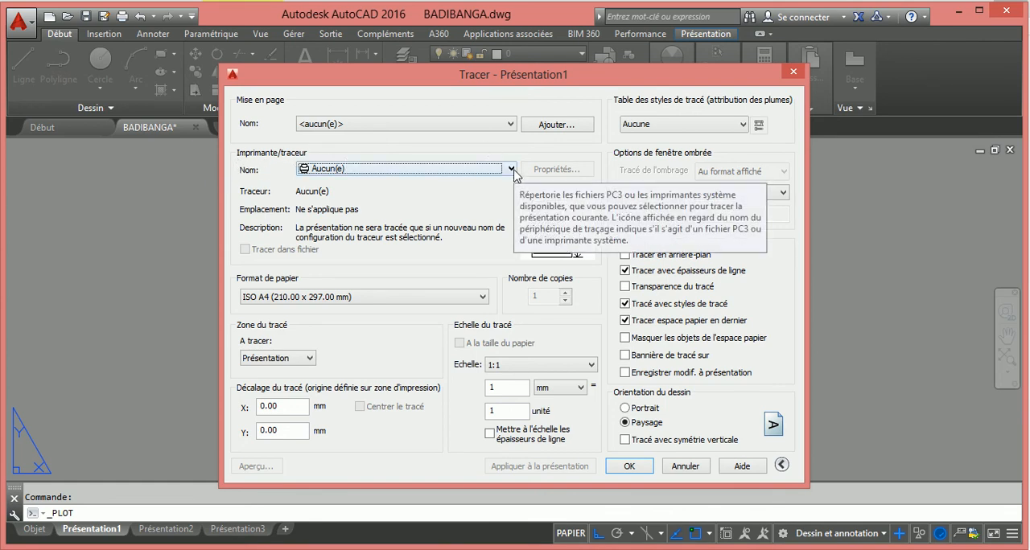
pyautogui.click(511, 169)
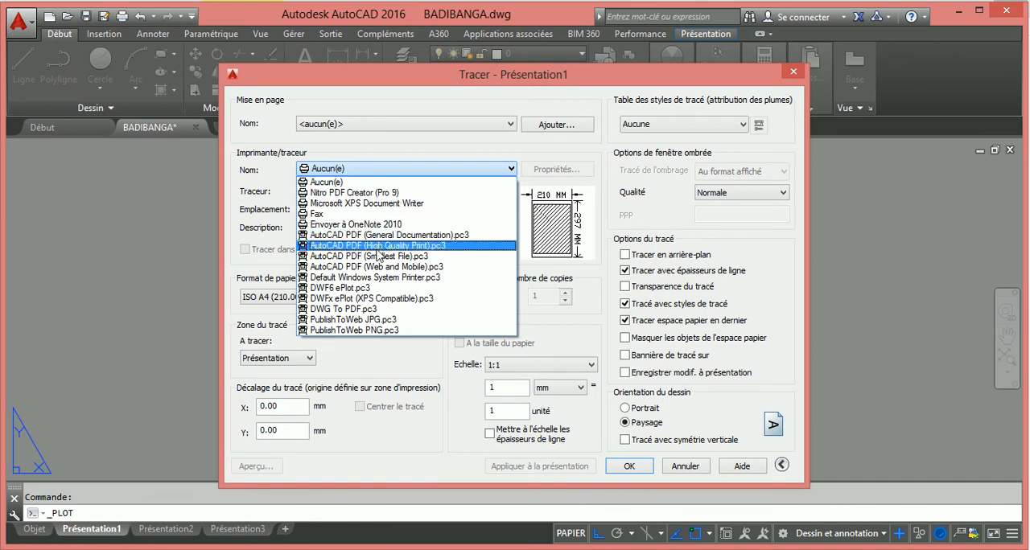
pyautogui.click(366, 311)
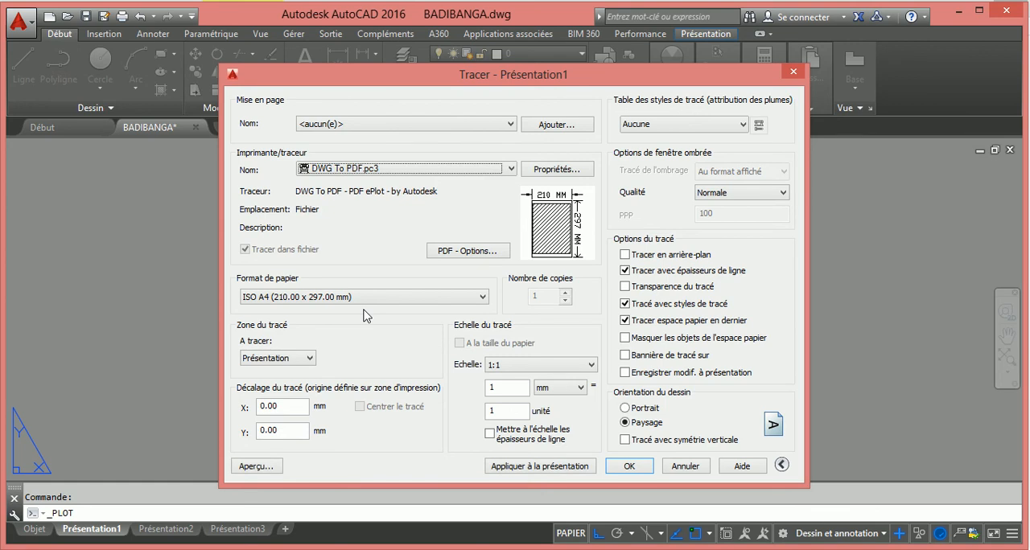
pyautogui.click(473, 296)
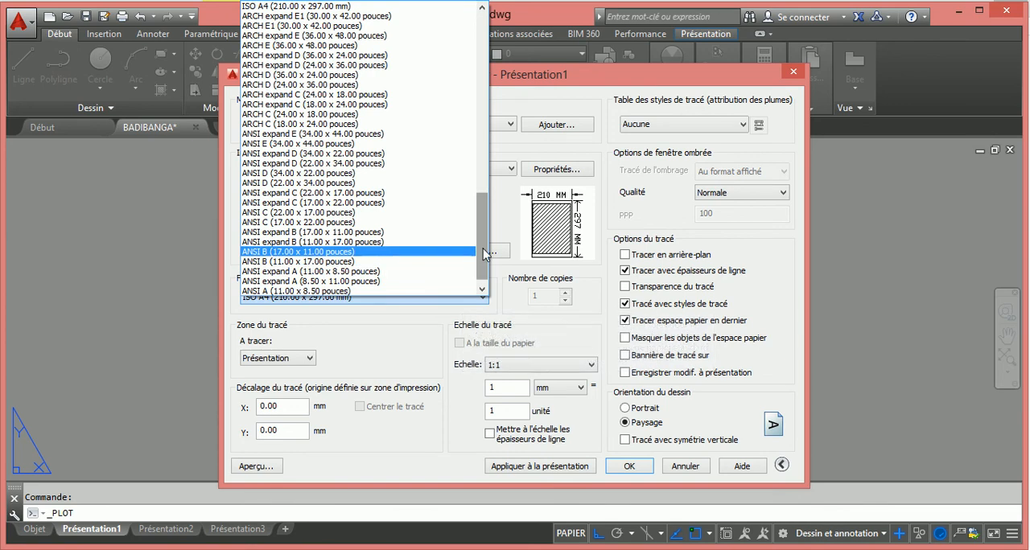
pyautogui.moveTo(482, 249); pyautogui.dragTo(476, 224)
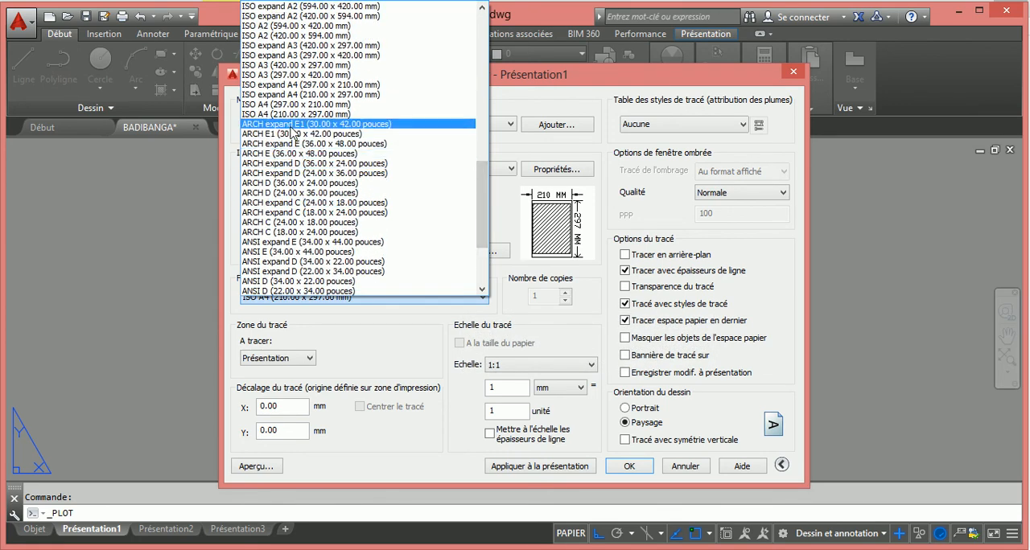
pyautogui.click(281, 107)
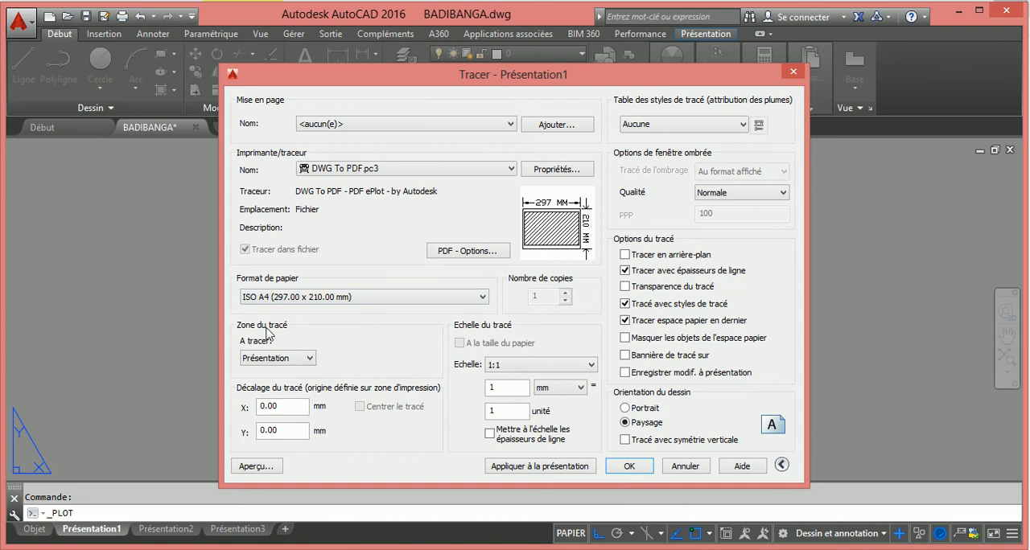
# Set the plot area to Etendu, centre the plot, and scale it to fit the paper size
pyautogui.click(312, 358)
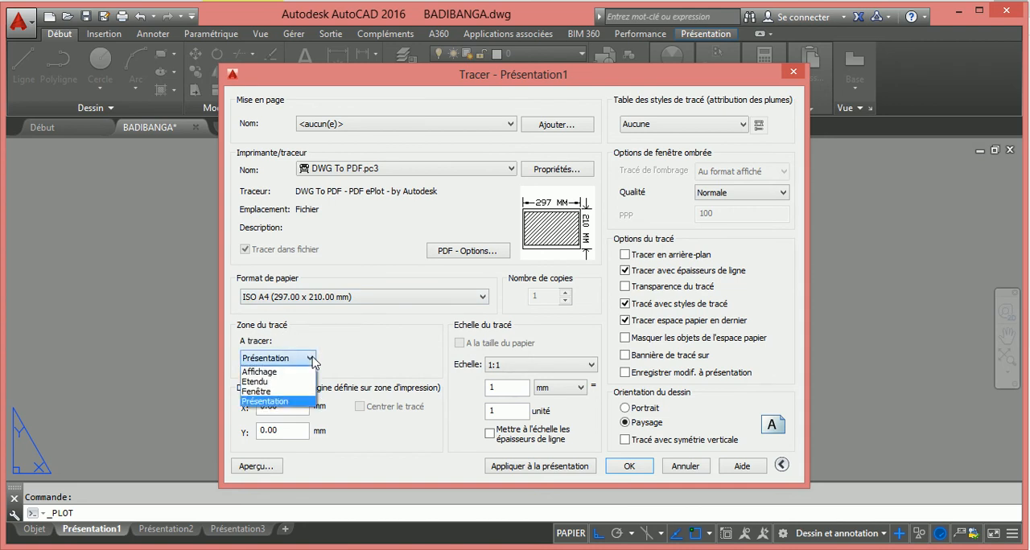
pyautogui.click(260, 382)
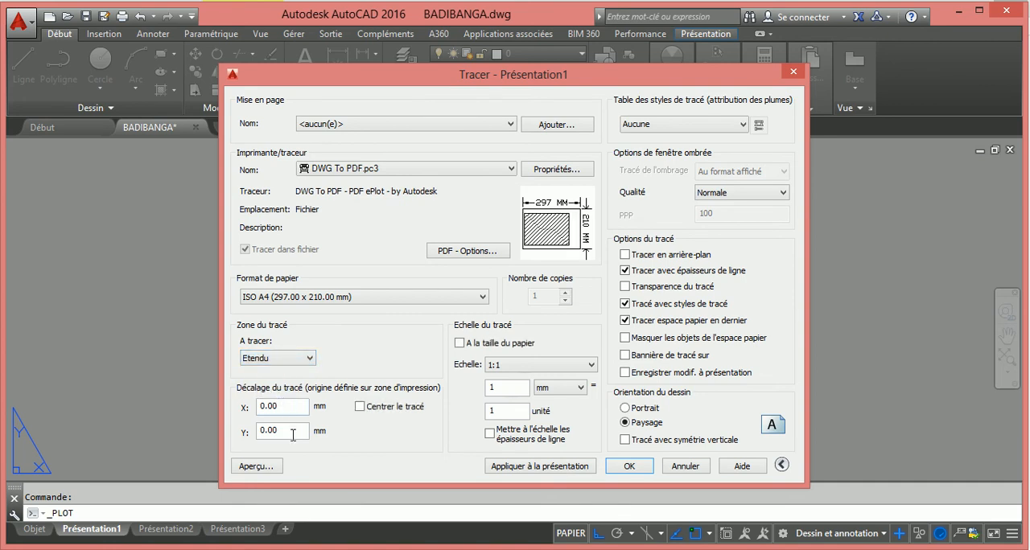
pyautogui.click(360, 408)
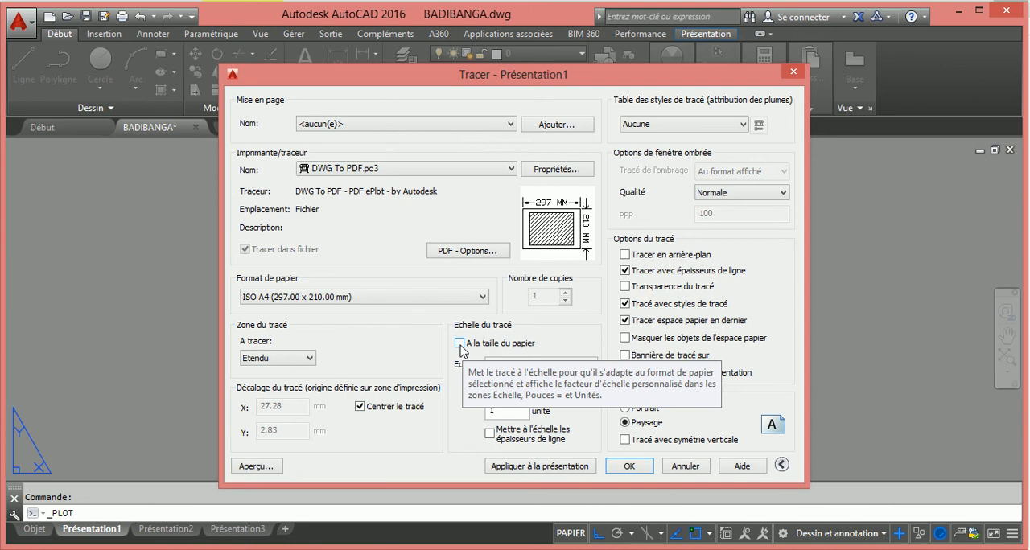
pyautogui.click(460, 344)
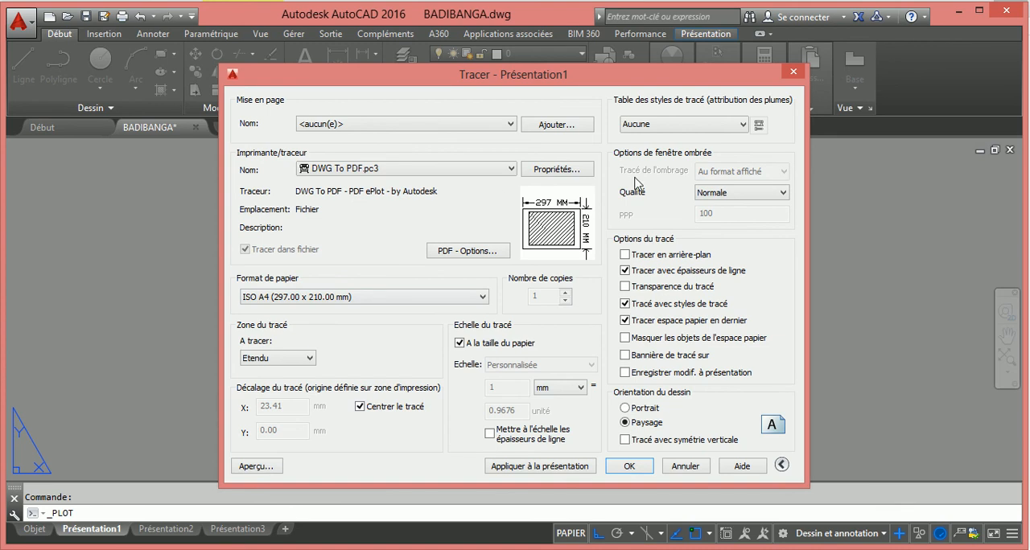
# Preview the plot, examine the floor plan, frame and red text on the sheet, and close the preview
pyautogui.click(255, 467)
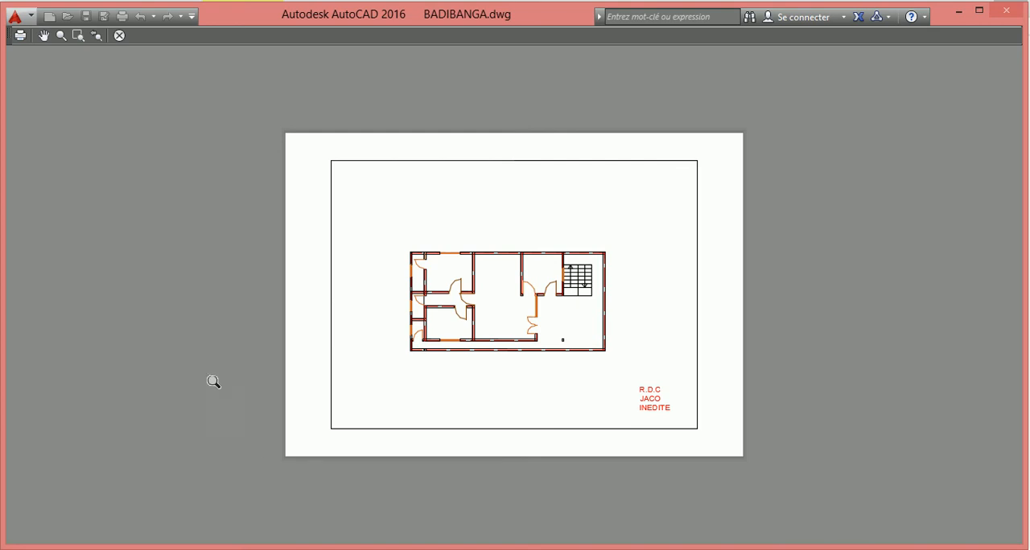
pyautogui.scroll(-2, 600, 285)
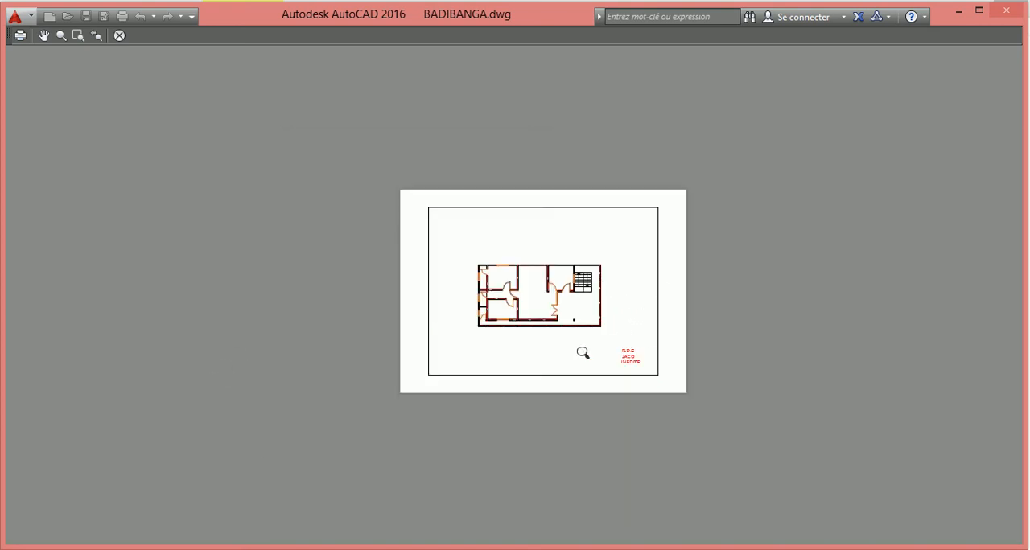
pyautogui.scroll(4, 570, 348)
pyautogui.scroll(6, 540, 198)
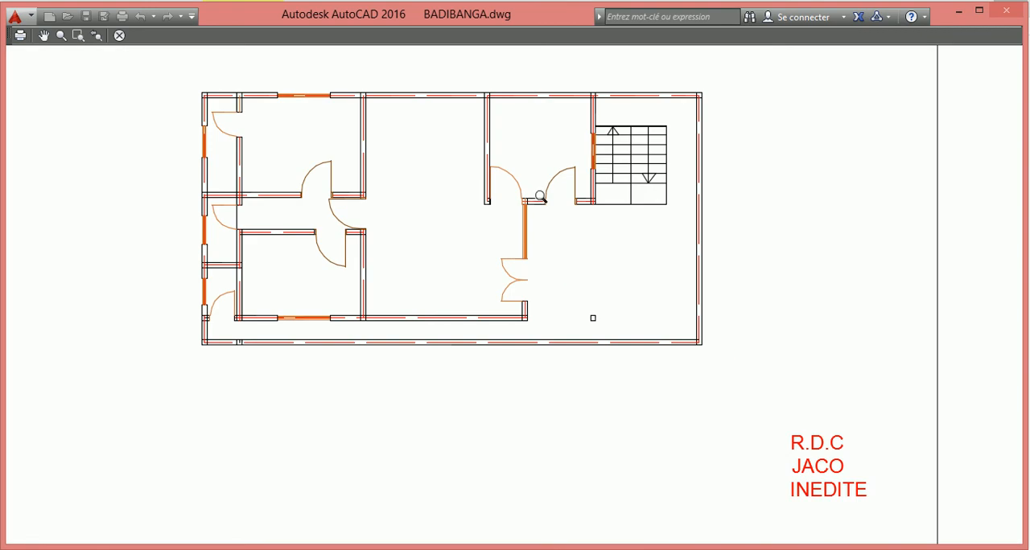
pyautogui.scroll(-2, 543, 205)
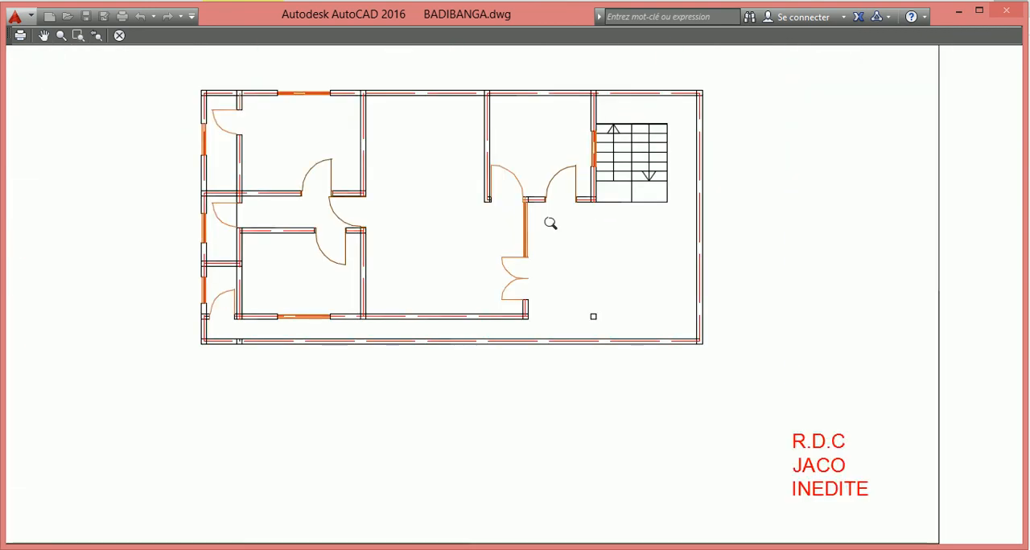
pyautogui.scroll(-6, 627, 274)
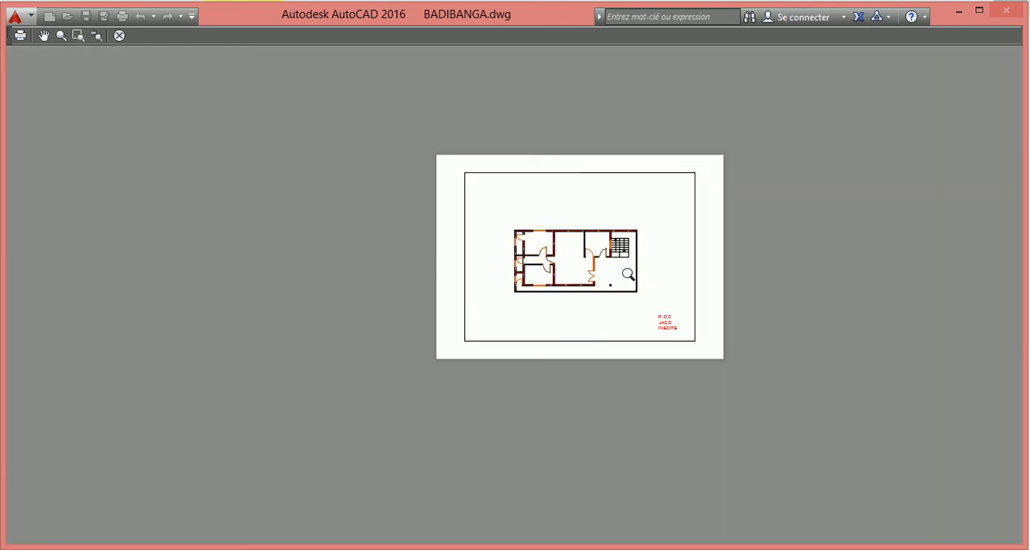
pyautogui.scroll(2, 574, 217)
pyautogui.scroll(2, 578, 222)
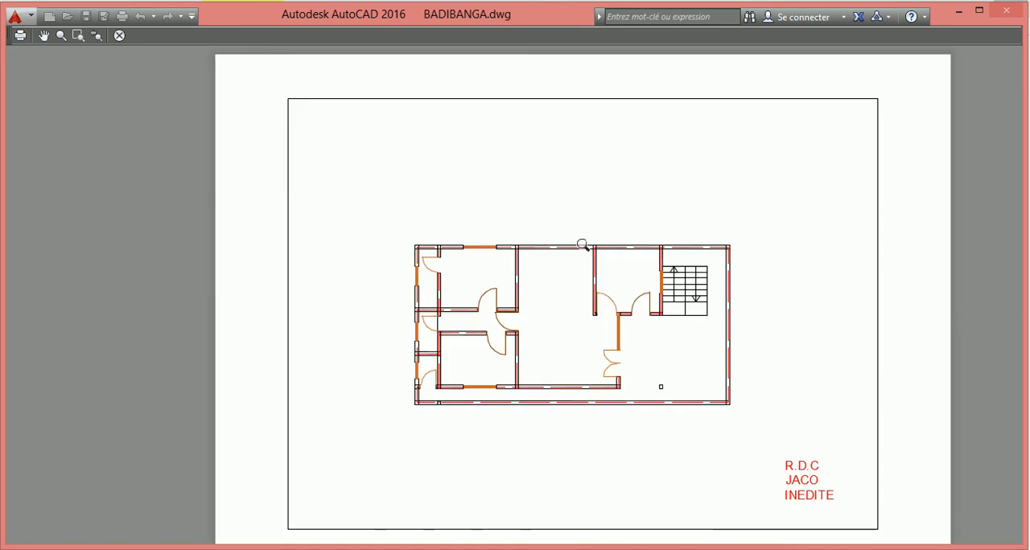
pyautogui.scroll(-2, 580, 256)
pyautogui.scroll(3, 584, 261)
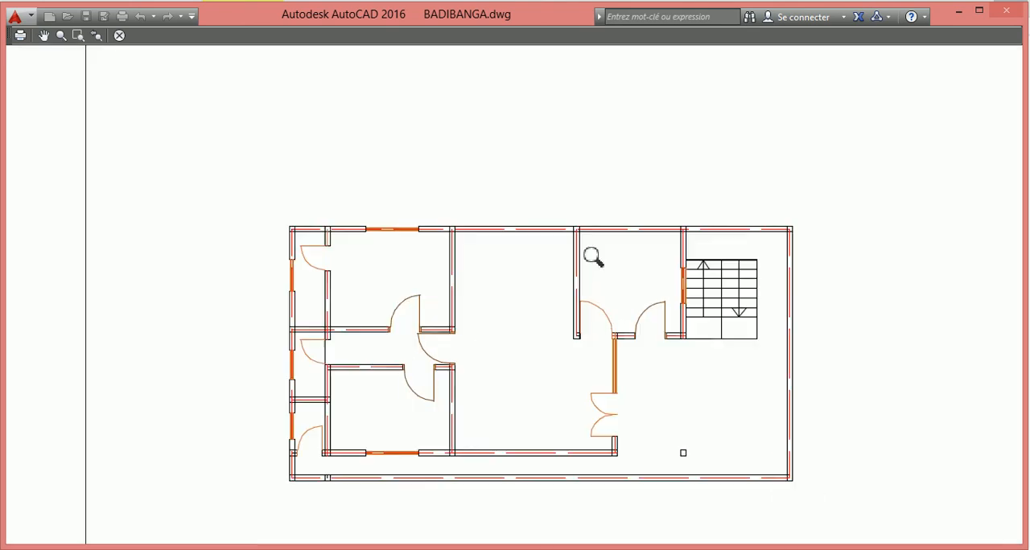
pyautogui.scroll(-2, 593, 256)
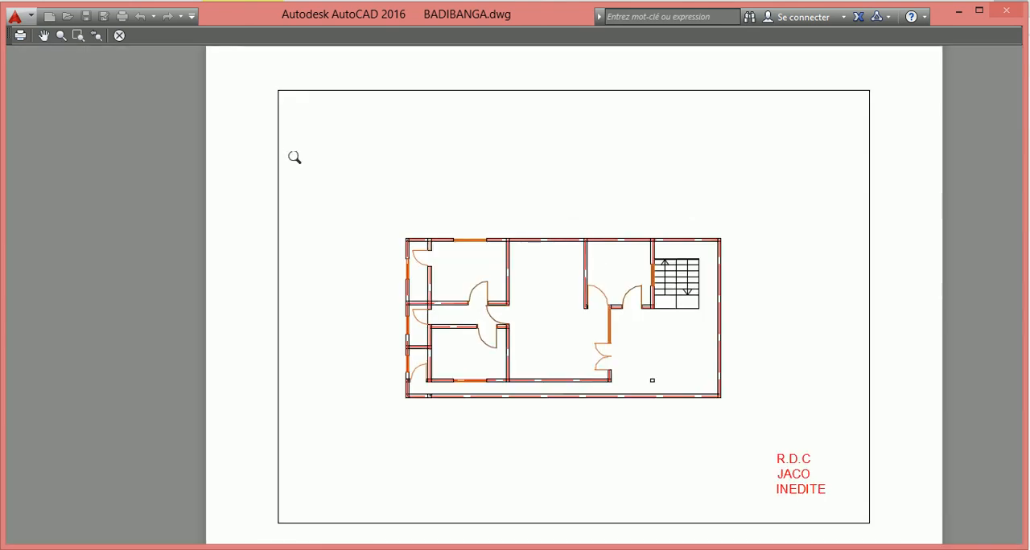
pyautogui.click(119, 36)
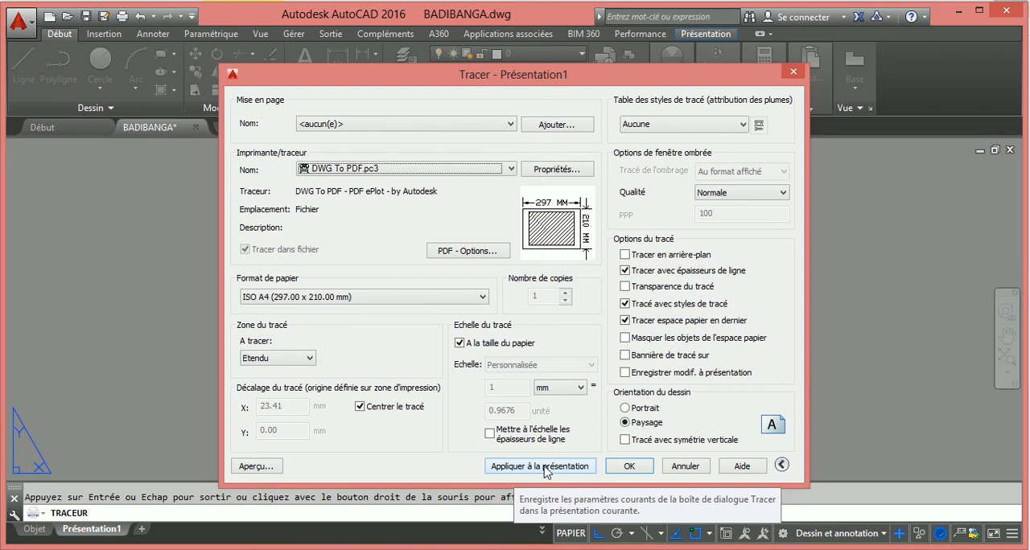
# Apply the plot settings to the layout and plot it as BADIBANGA-Présentation1.pdf in Mes documents
pyautogui.click(546, 472)
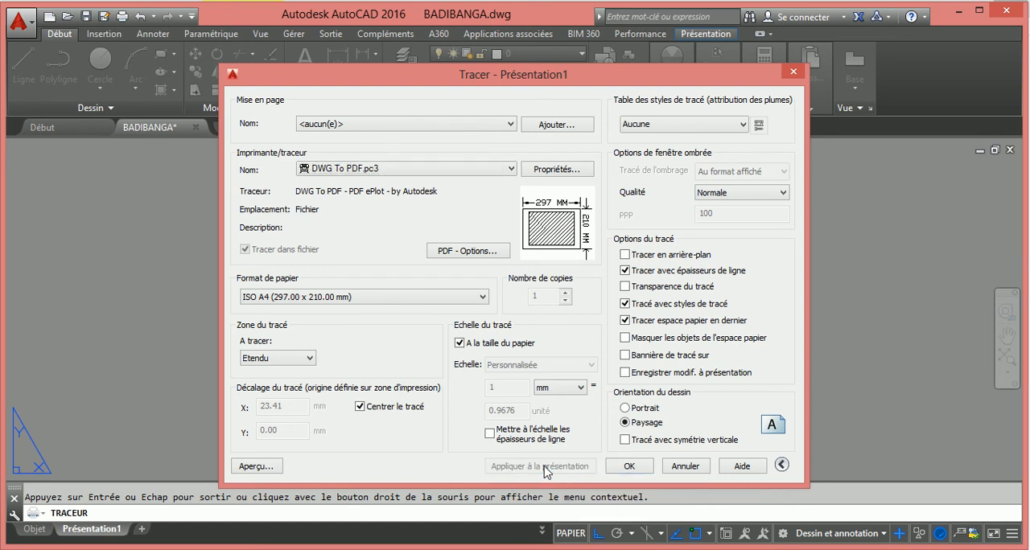
pyautogui.click(630, 467)
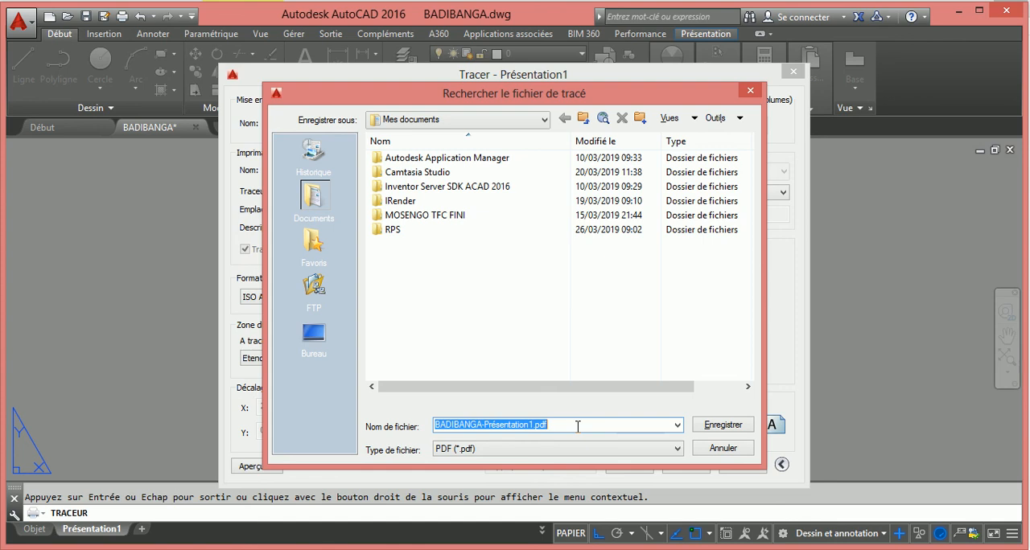
pyautogui.click(725, 427)
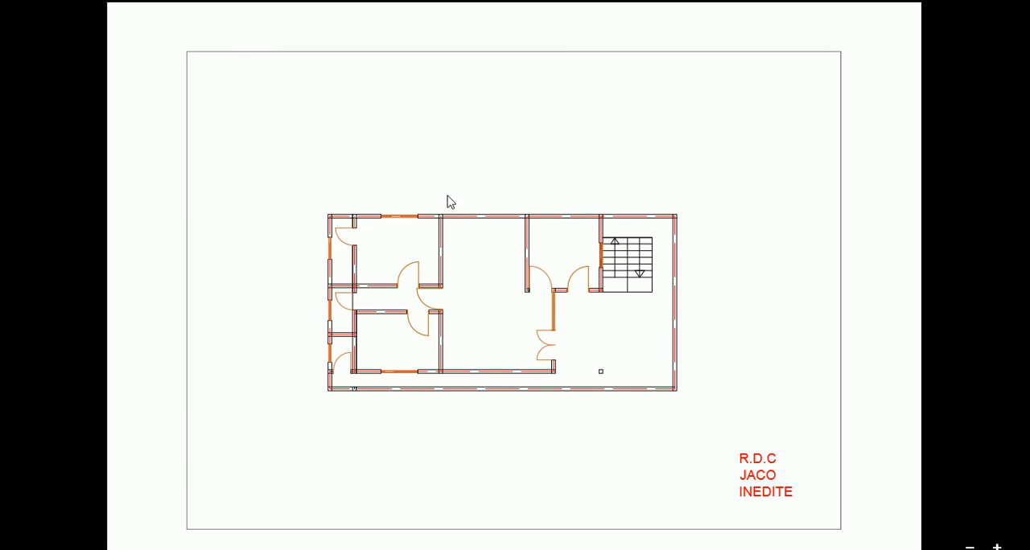
# Leave the PDF view, return to AutoCAD, and show the floor plan in model space (Objet)
pyautogui.click(11, 40)
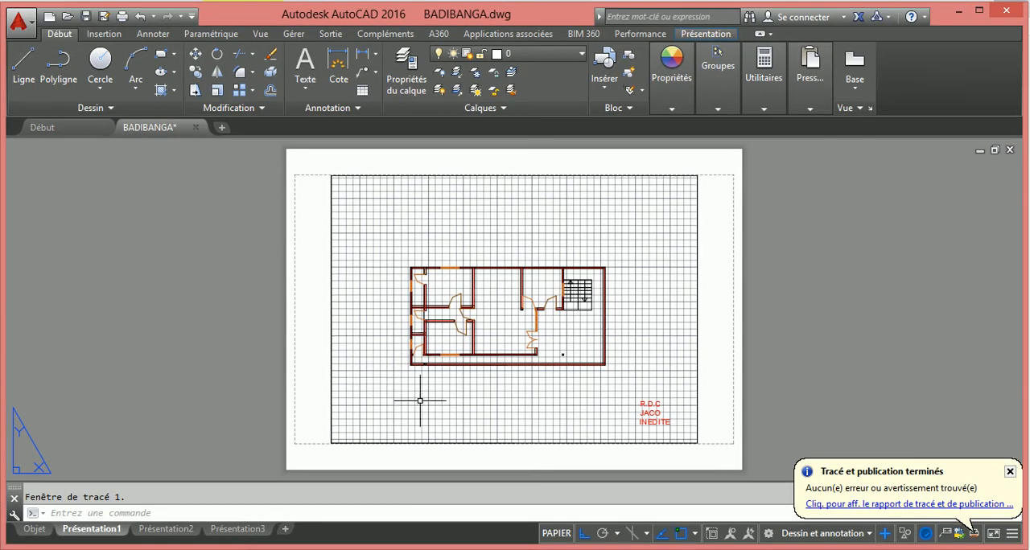
pyautogui.click(34, 529)
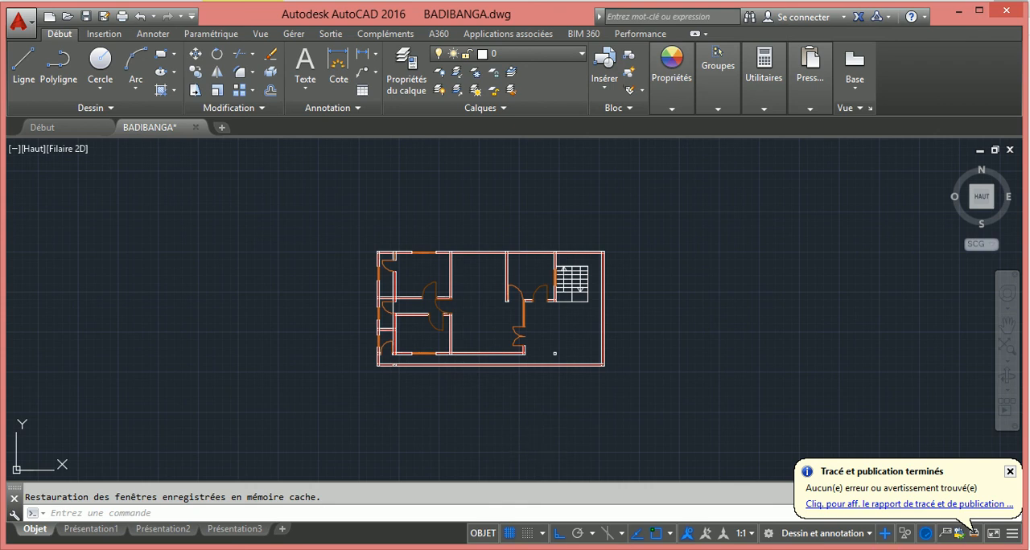
pyautogui.click(874, 549)
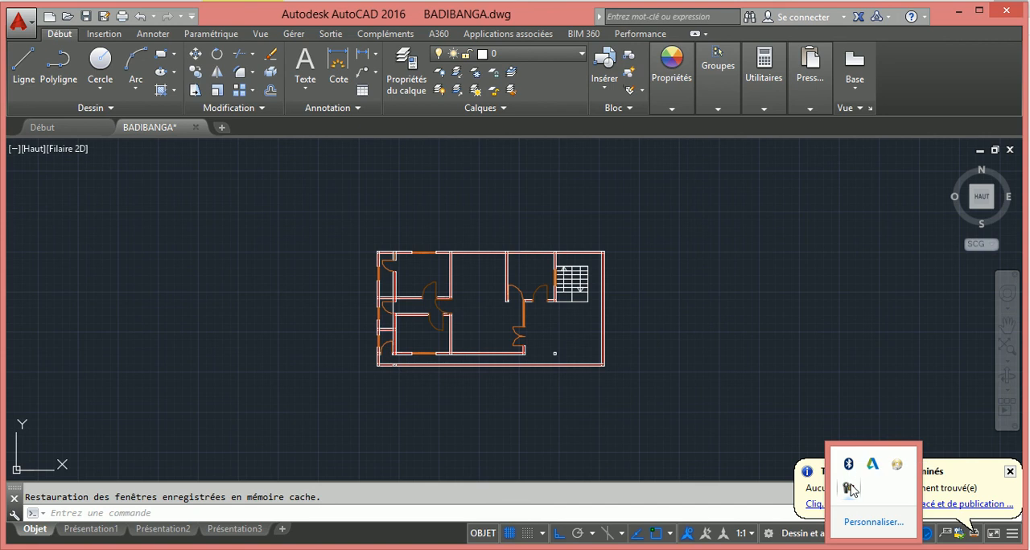
pyautogui.rightClick(851, 488)
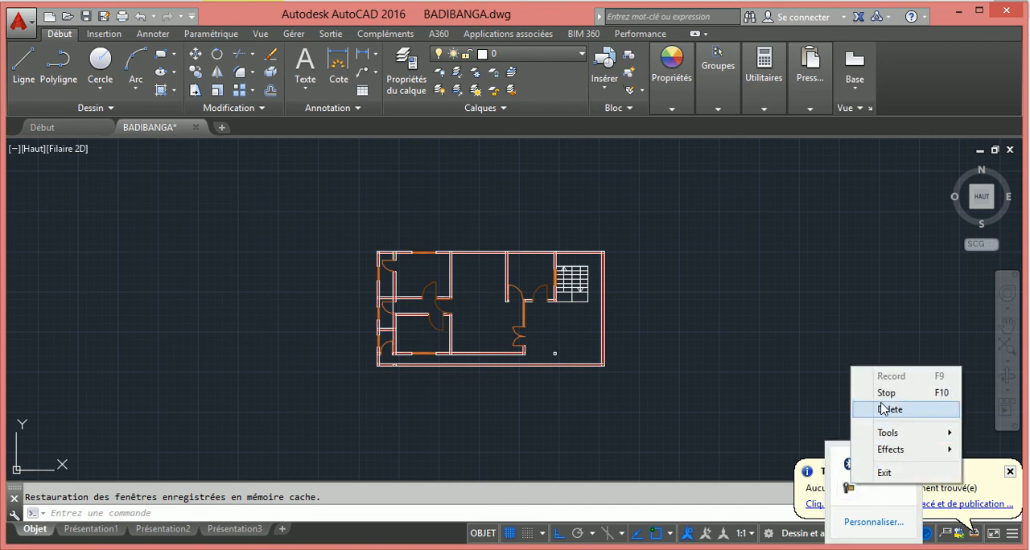